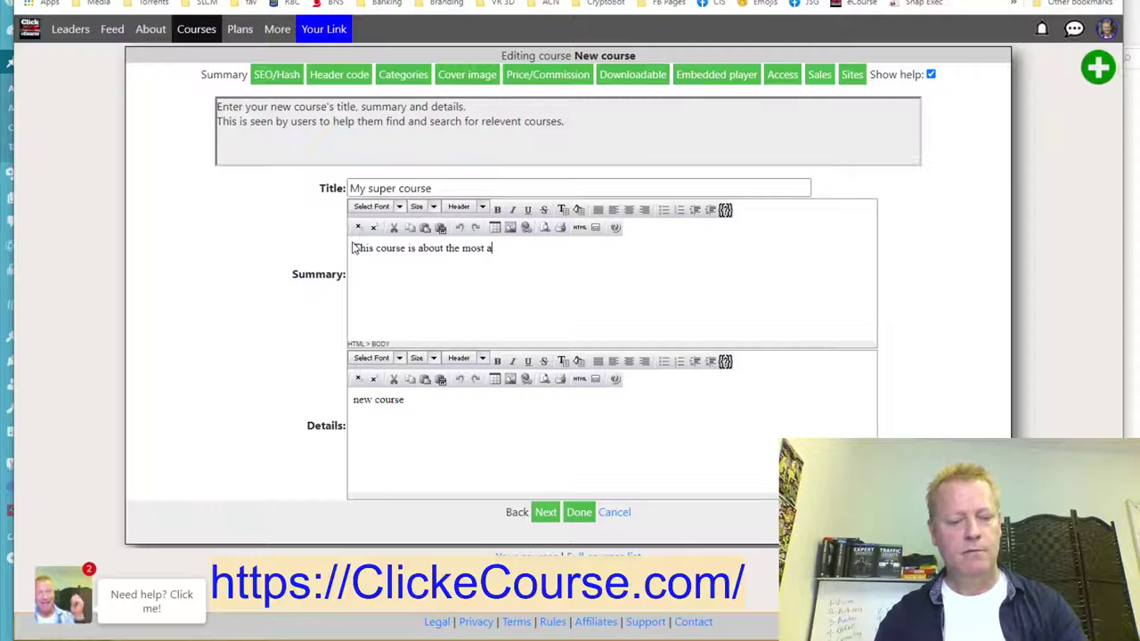
Finish the summary with 'mazing thing ever!', set details to 'You will learn all about blah blah blah', then continue.
type("ing ever!")
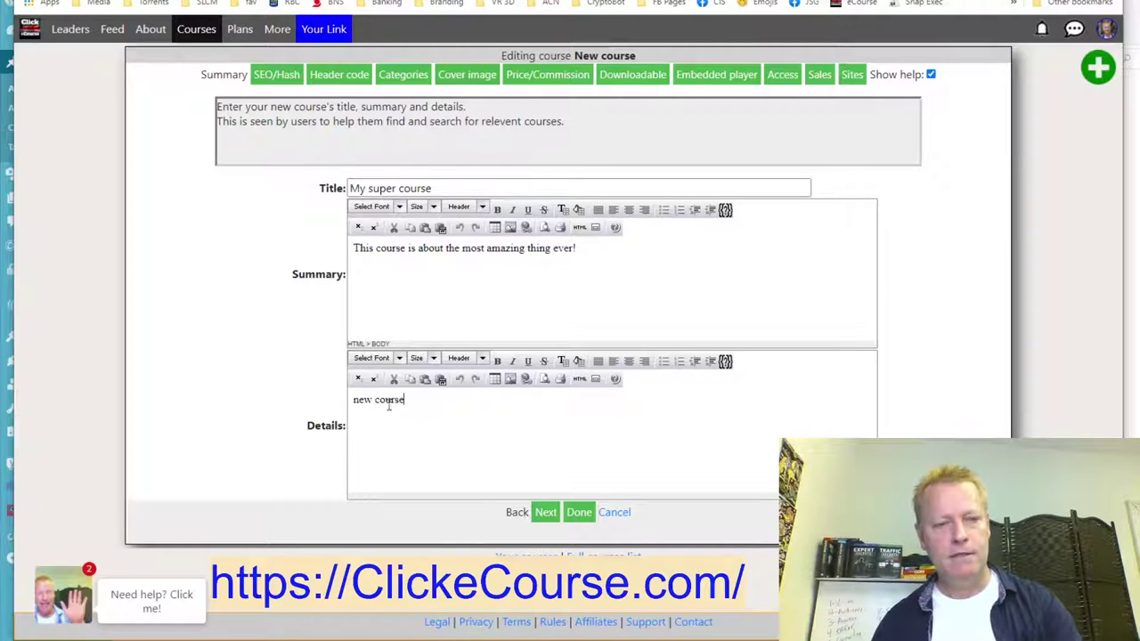
left_click_drag(408, 399, 344, 410)
type("You will learn all about ba")
key("BackSpace")
type("lah blah blah")
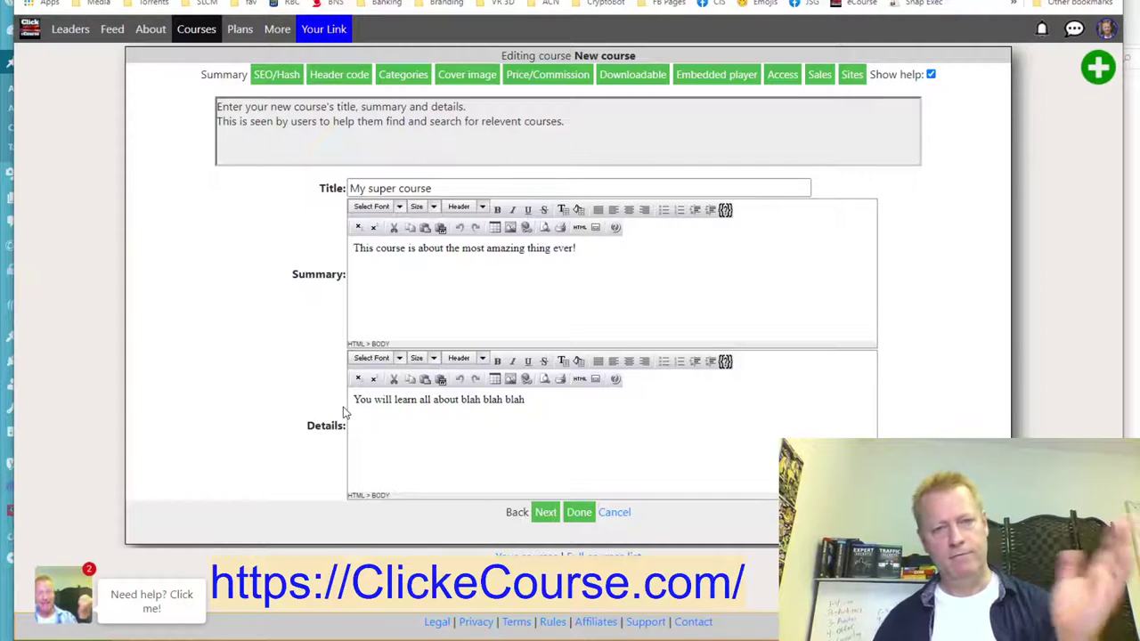
left_click(547, 512)
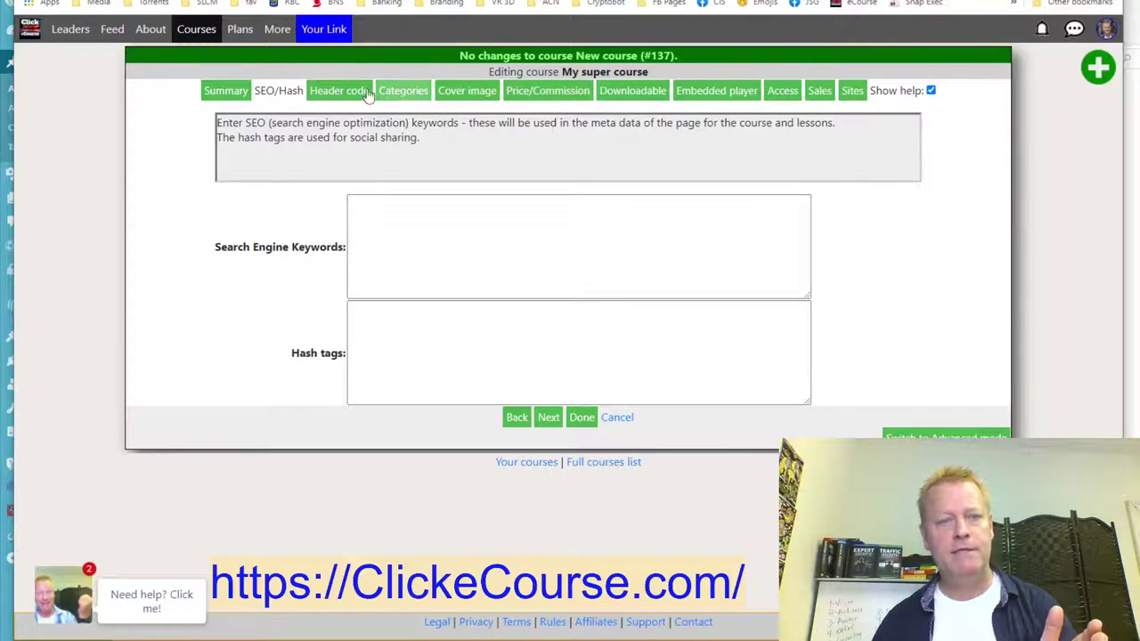
Review the Downloadable and Cover image tabs, save the course, and reopen it for editing.
left_click(628, 92)
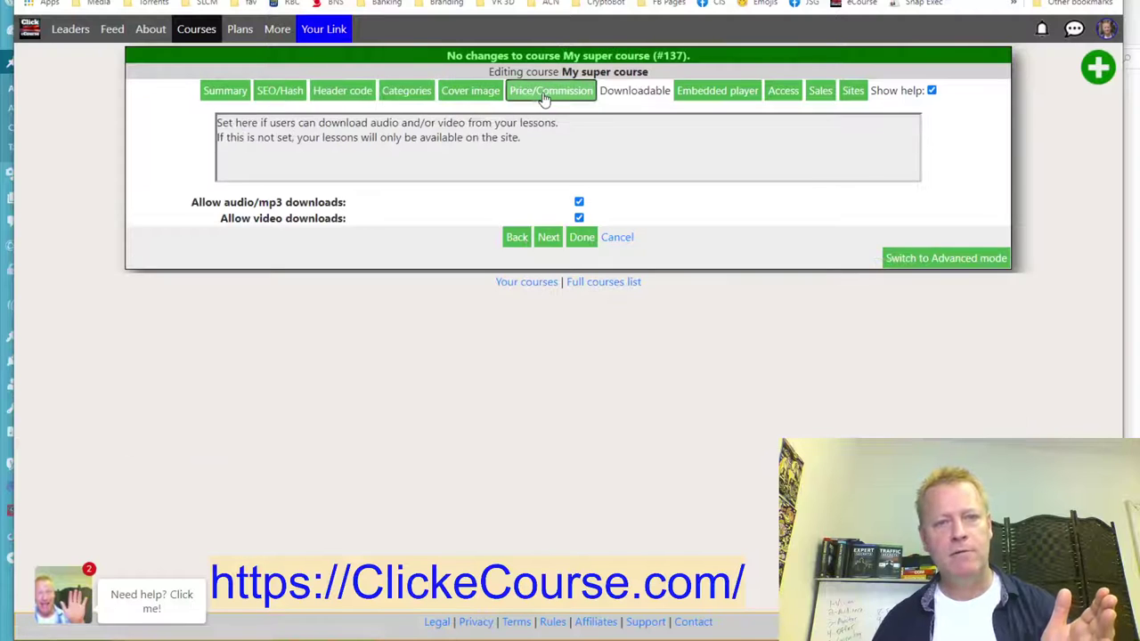
left_click(467, 95)
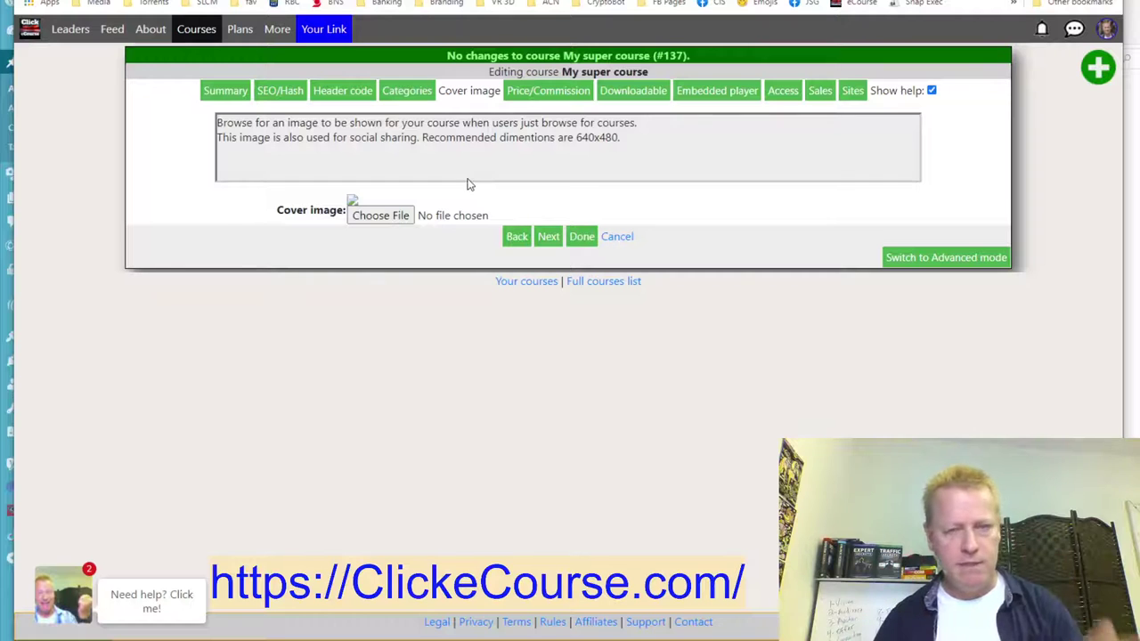
left_click(580, 238)
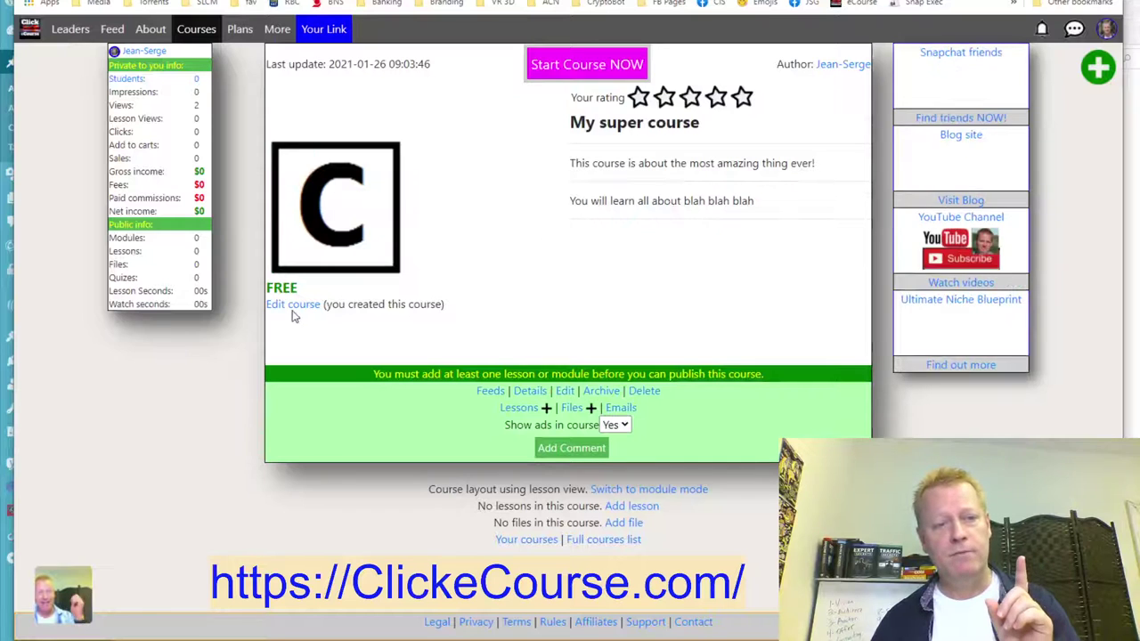
left_click(295, 307)
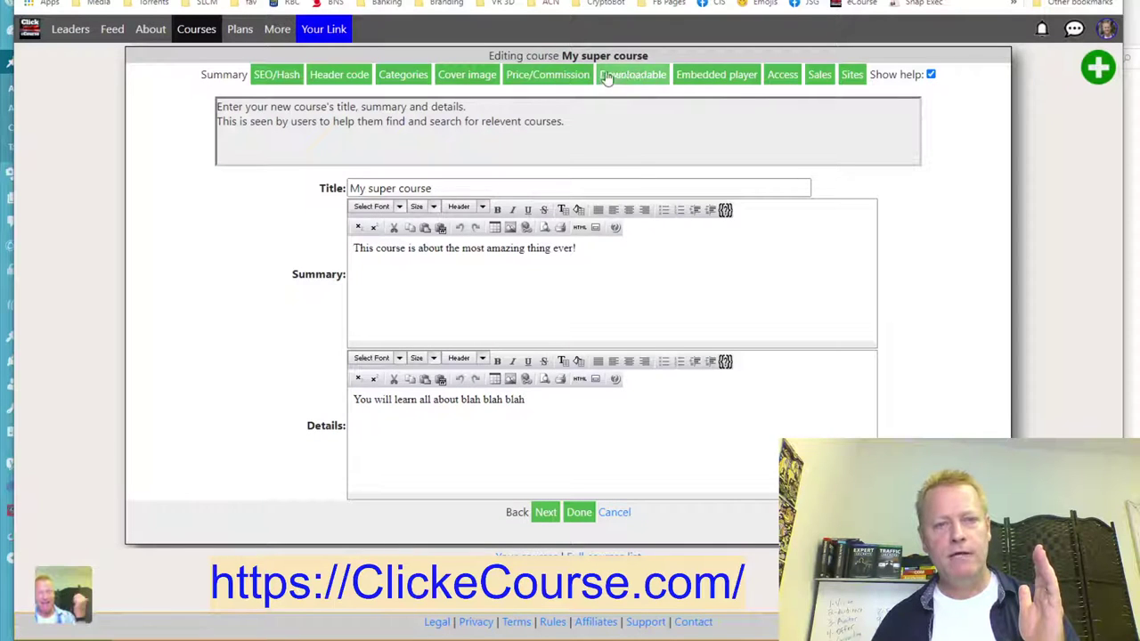
Set the course price to 2000 and change the commission percent from 30.00 to 50, then save.
left_click(549, 76)
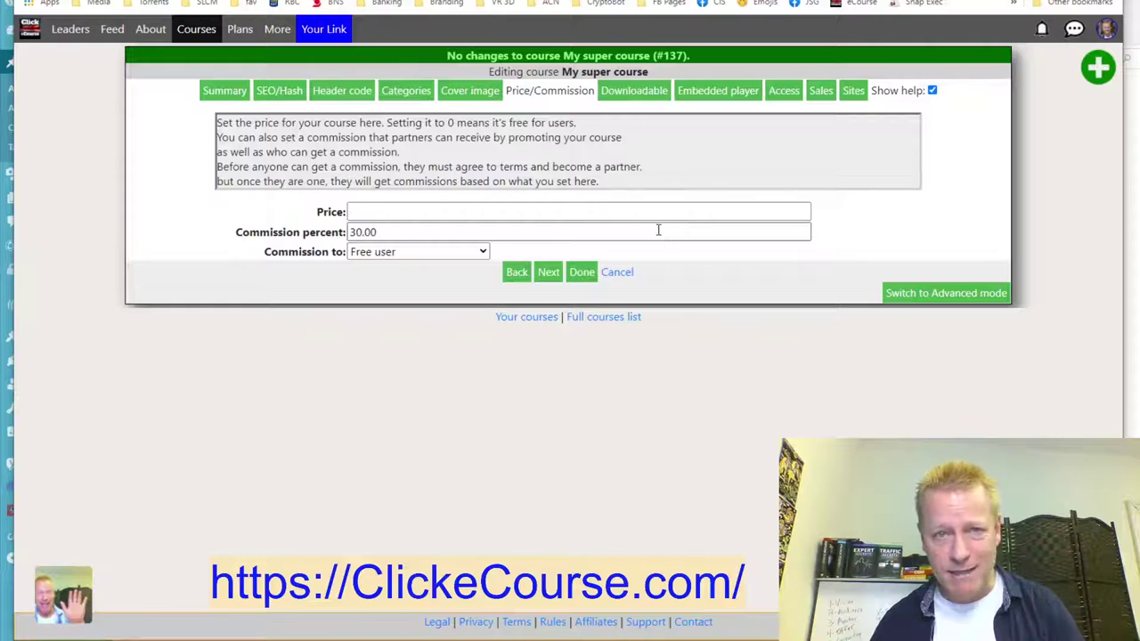
left_click(369, 212)
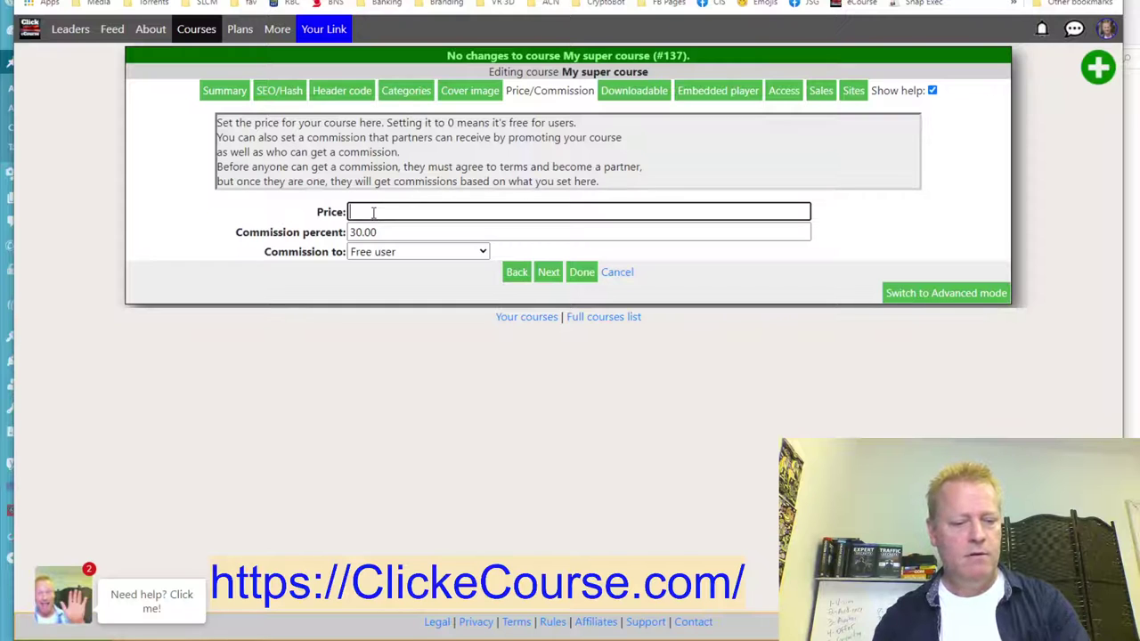
type("2000")
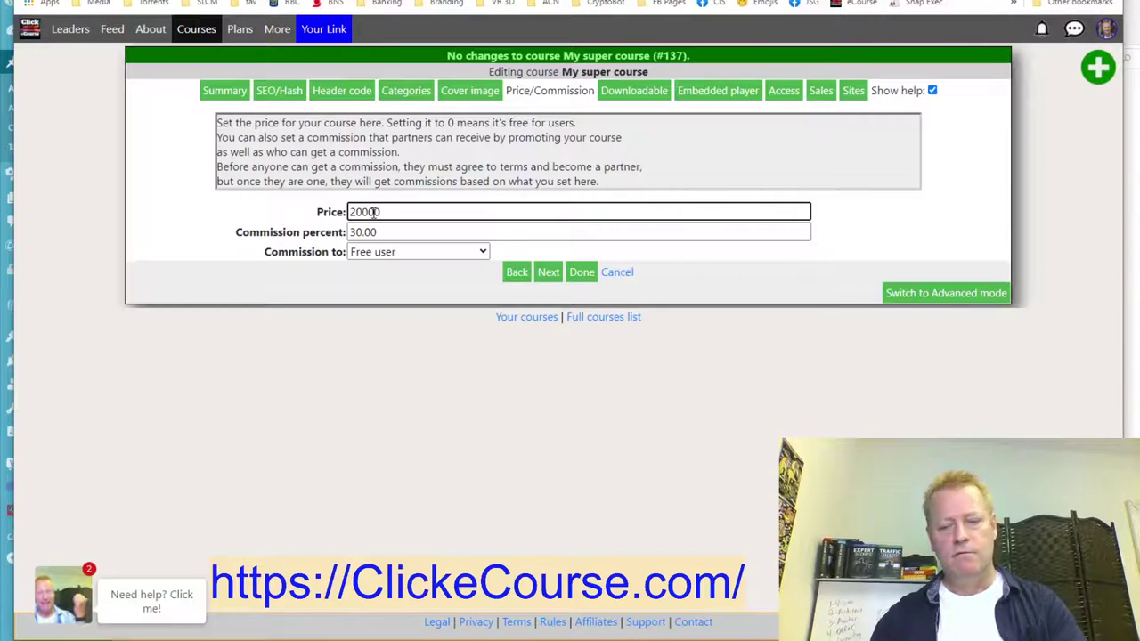
key("Tab")
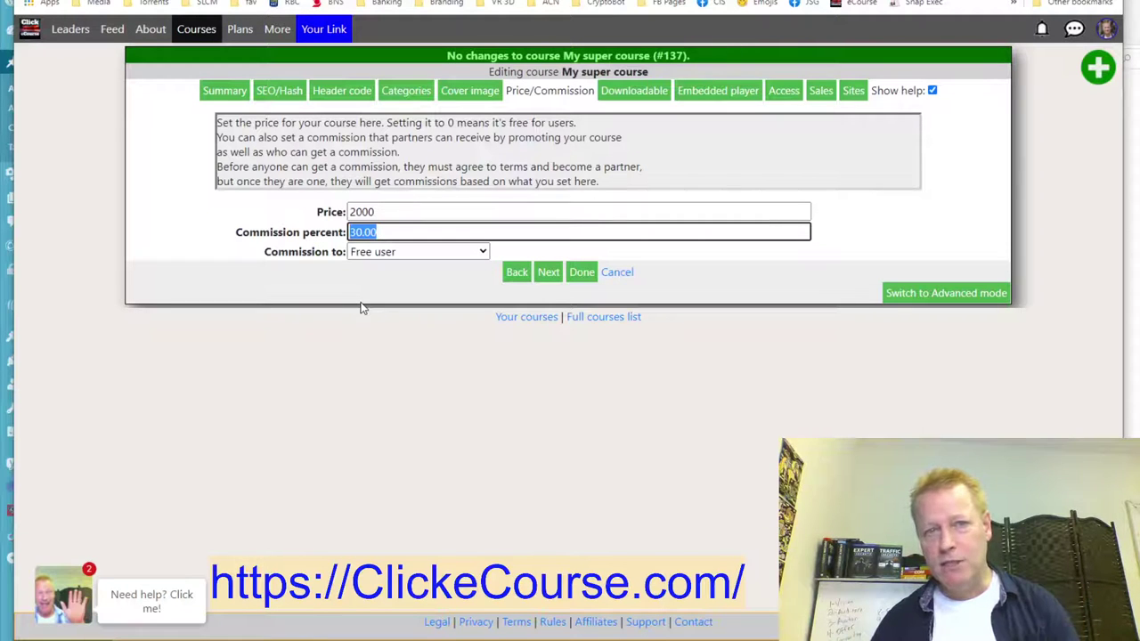
key("BackSpace")
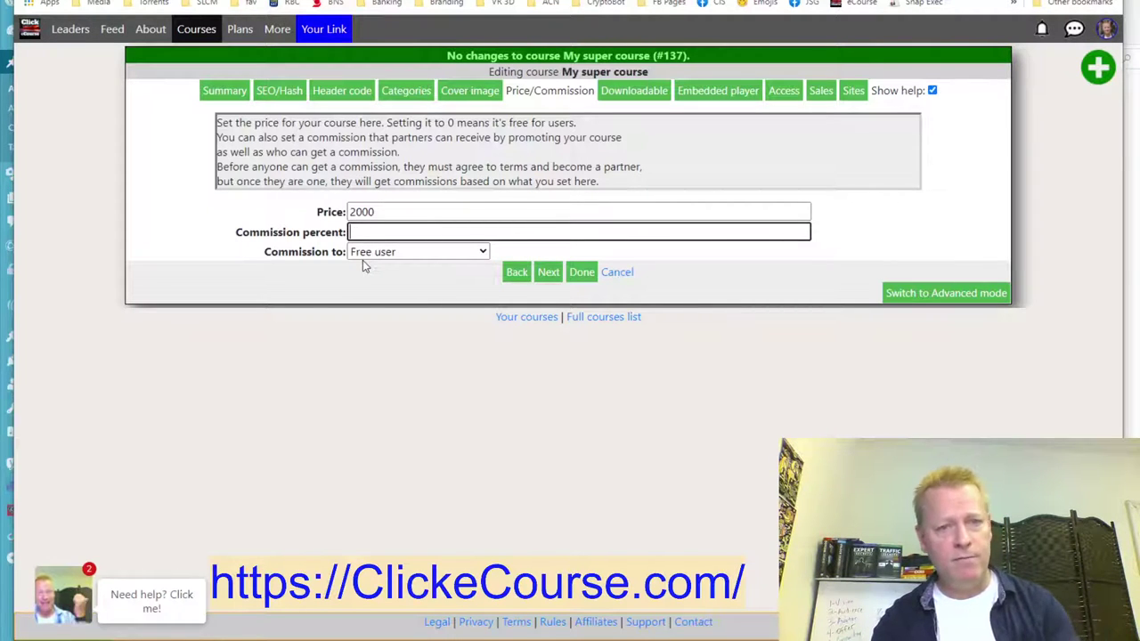
type("50")
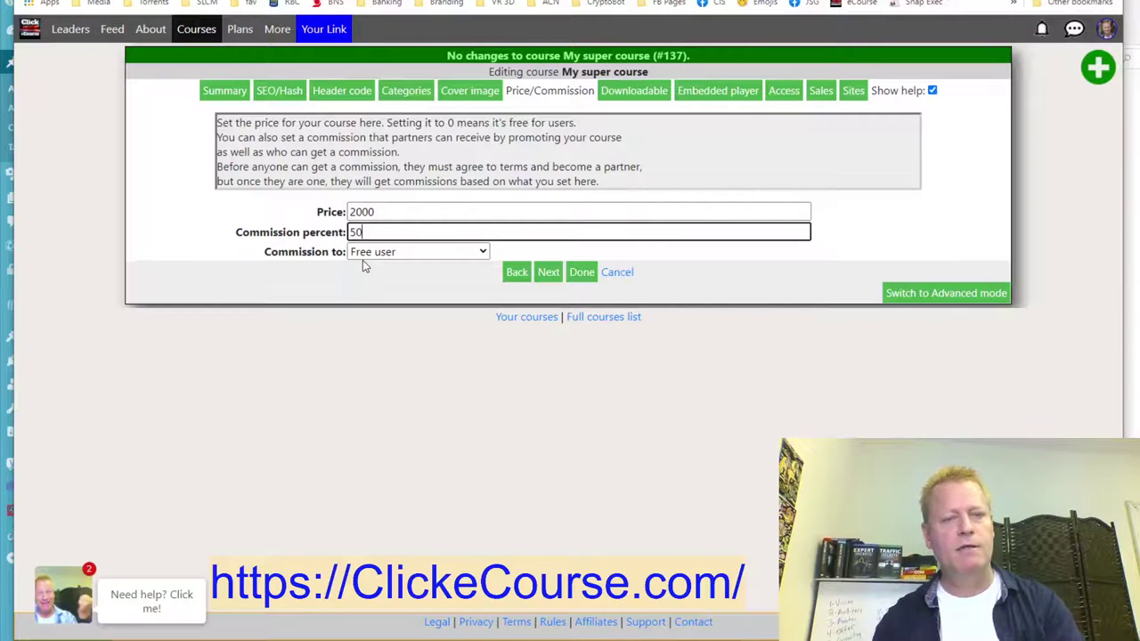
left_click(582, 271)
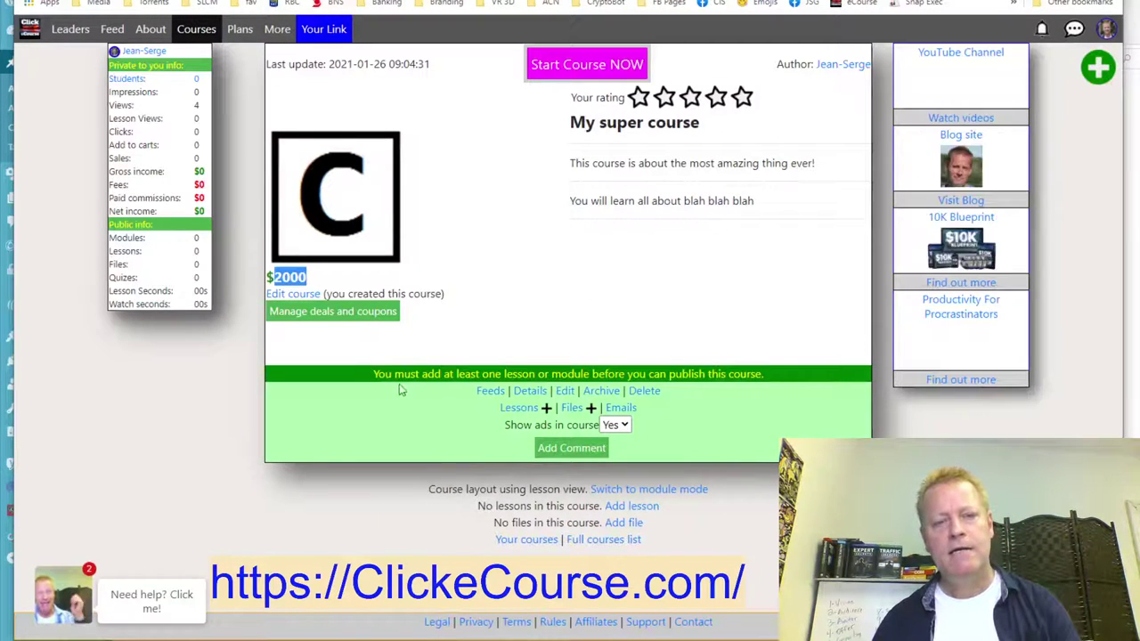
From the course page, start a new Lesson 1 for My super course via Lessons +.
left_click_drag(572, 91, 723, 374)
left_click(727, 398)
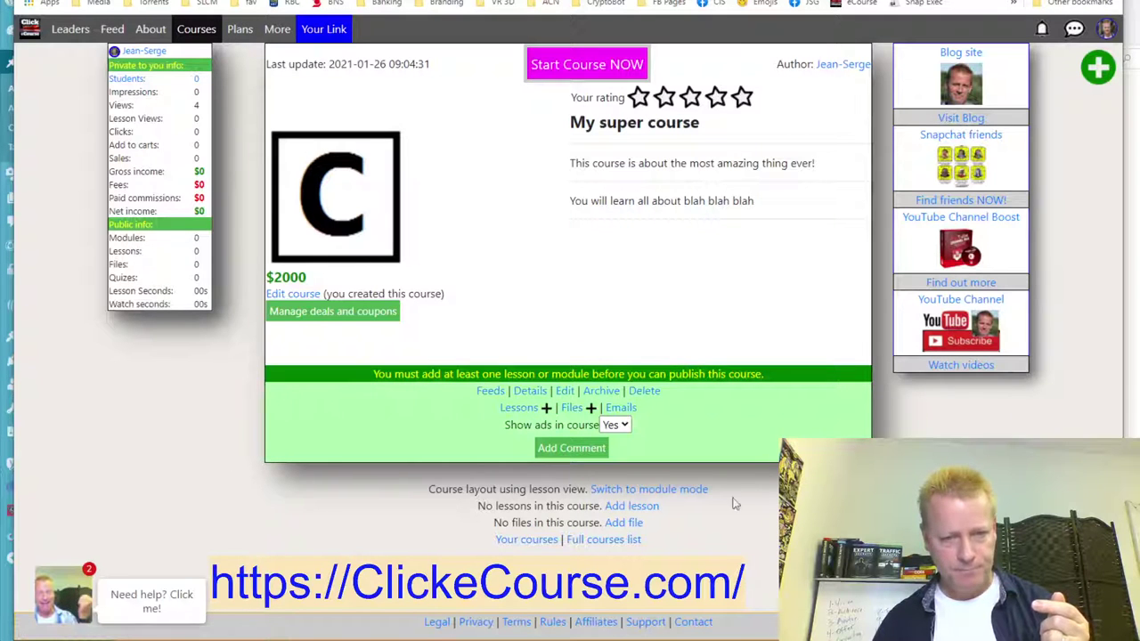
left_click(546, 408)
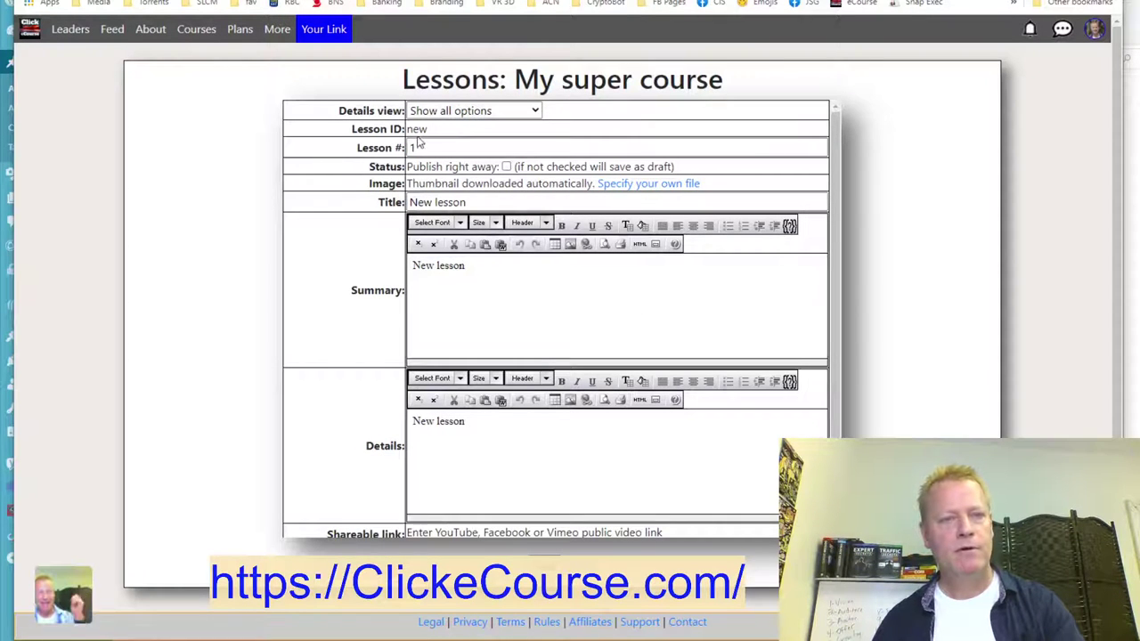
Replace the default lesson title 'New lesson' with 'Introduction'.
left_click(440, 202)
left_click(418, 148)
double_click(418, 147)
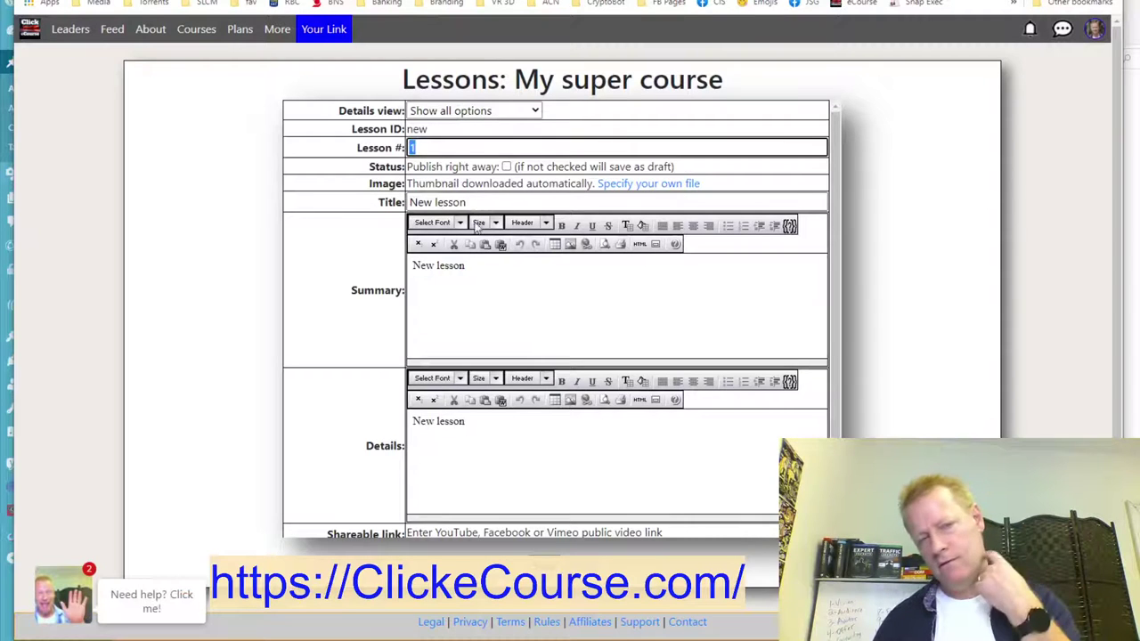
left_click_drag(474, 202, 400, 214)
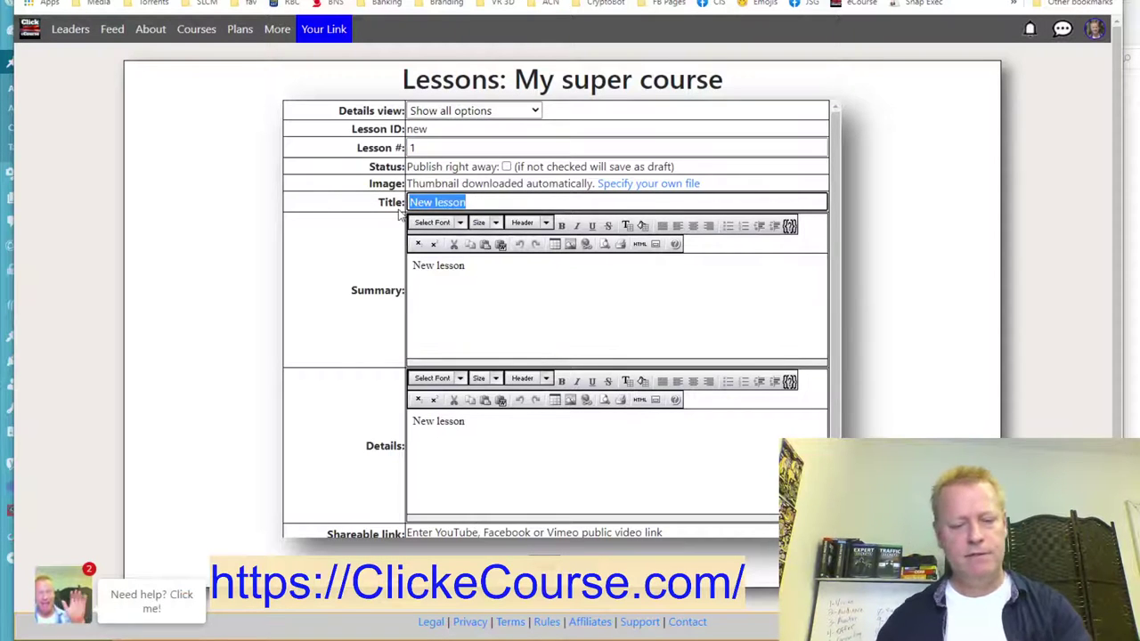
type("First")
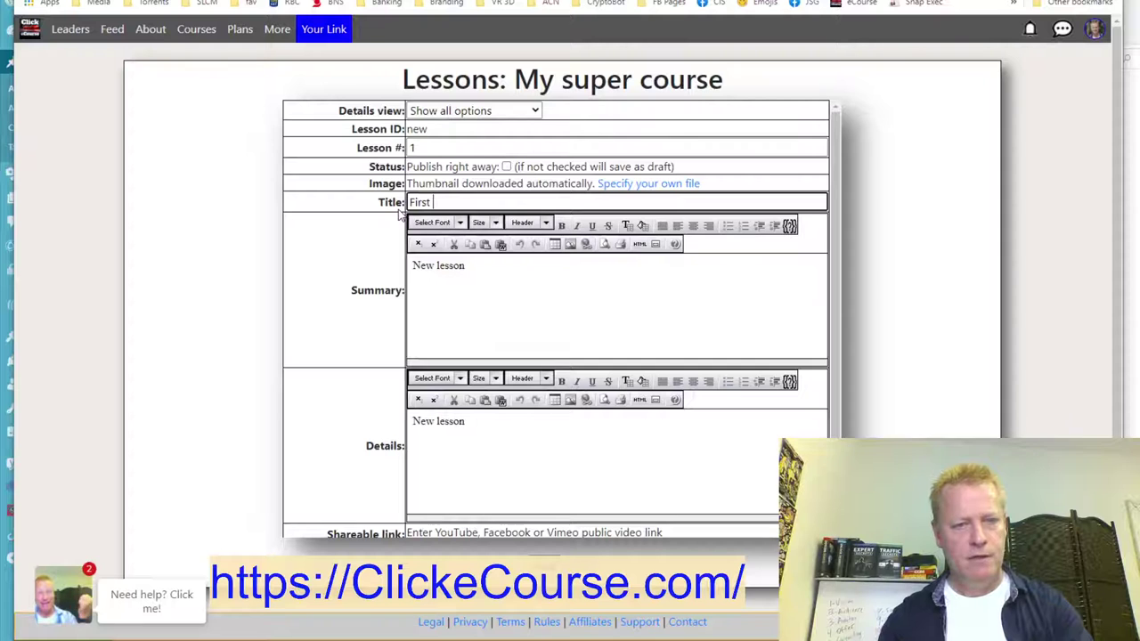
type("Introduction")
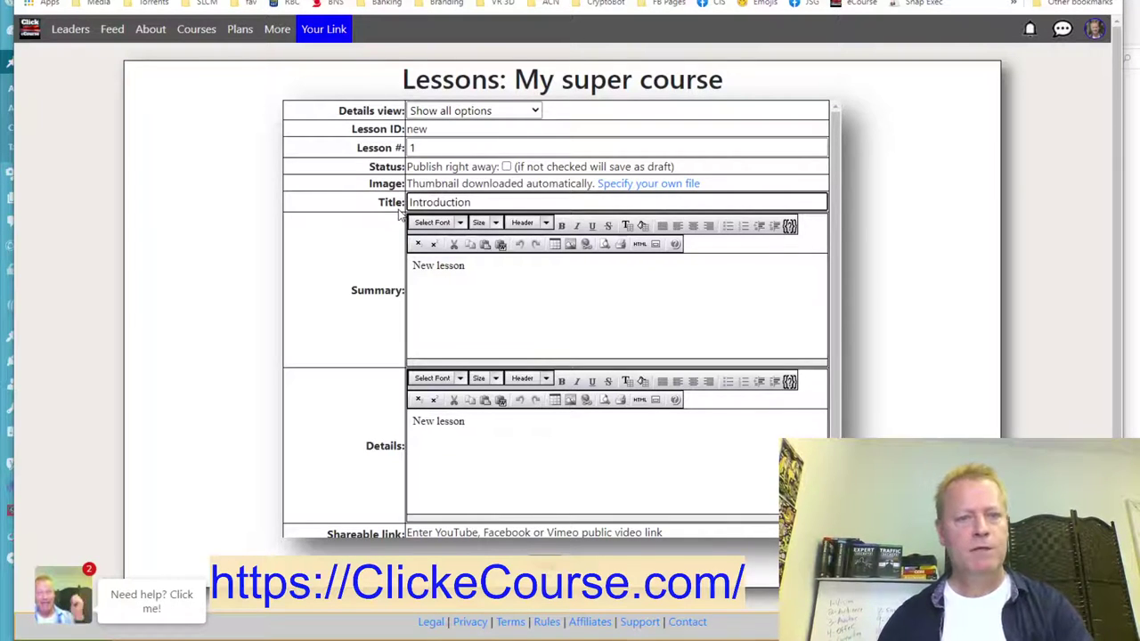
Set the summary to 'Learn what this course is about' and details to 'I will explain what this course is about'.
left_click(486, 265)
left_click_drag(485, 264, 389, 284)
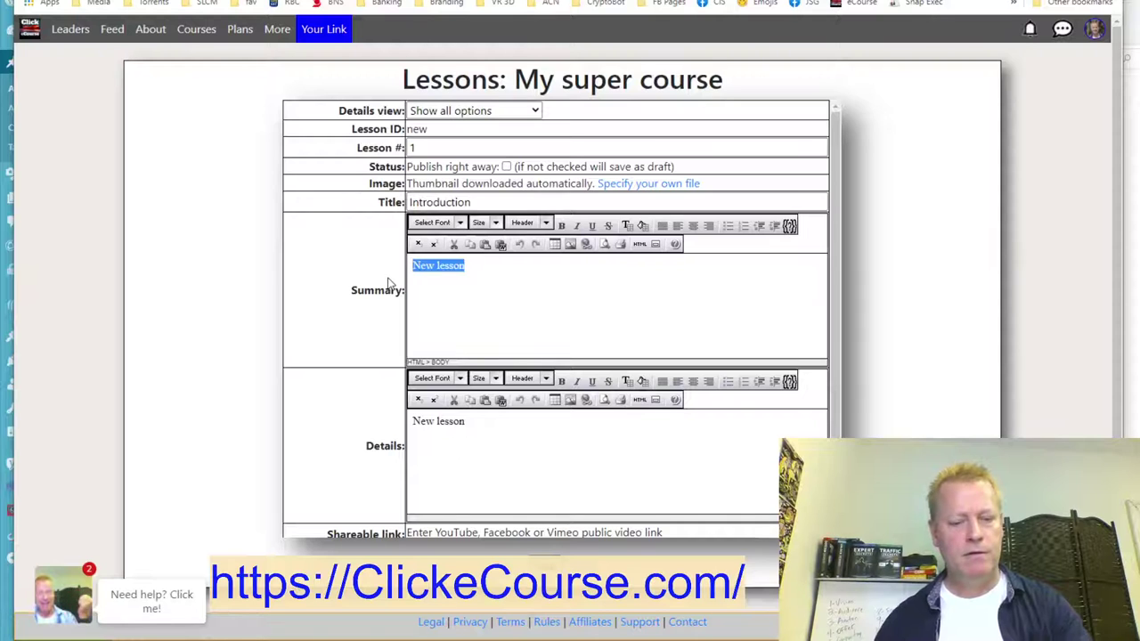
type("I")
type("earn what this")
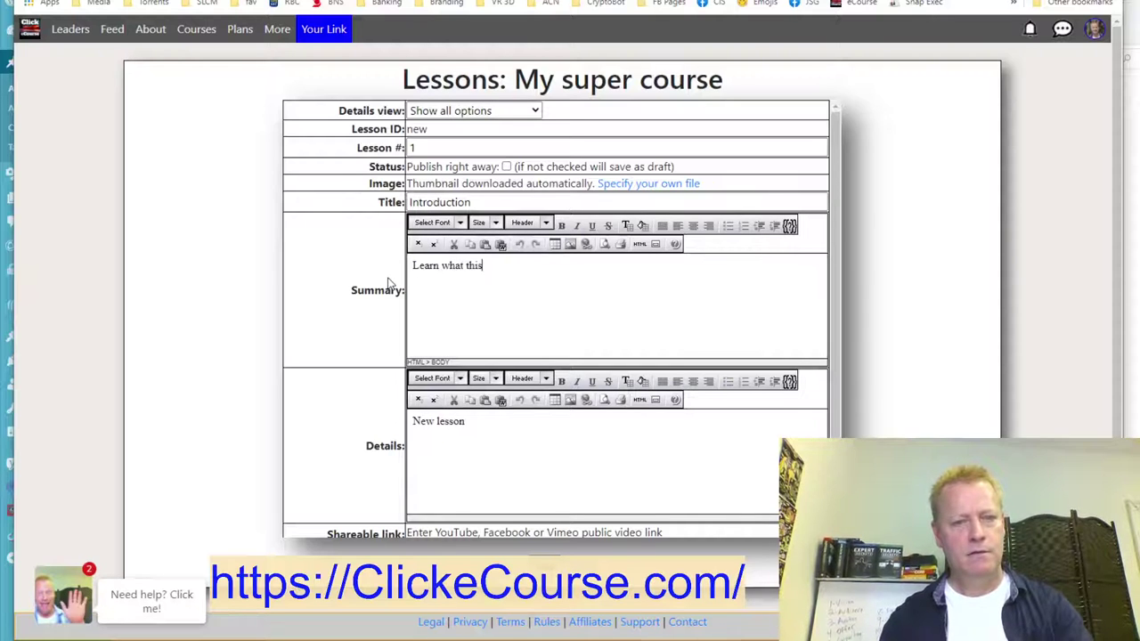
type(" course is about")
left_click_drag(486, 427, 365, 443)
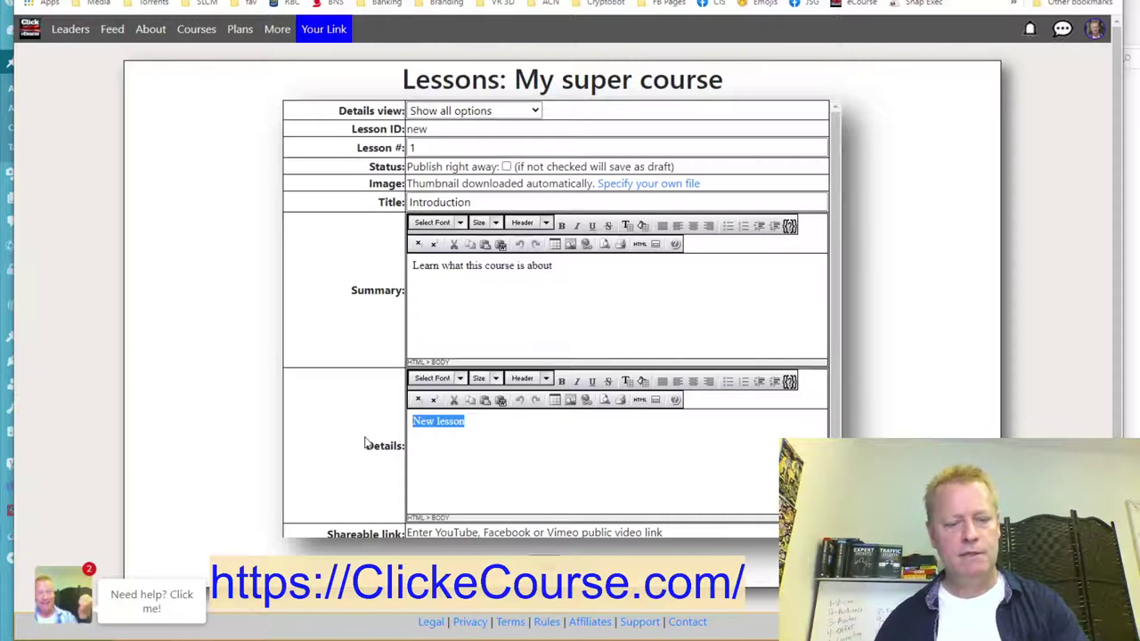
type("I")
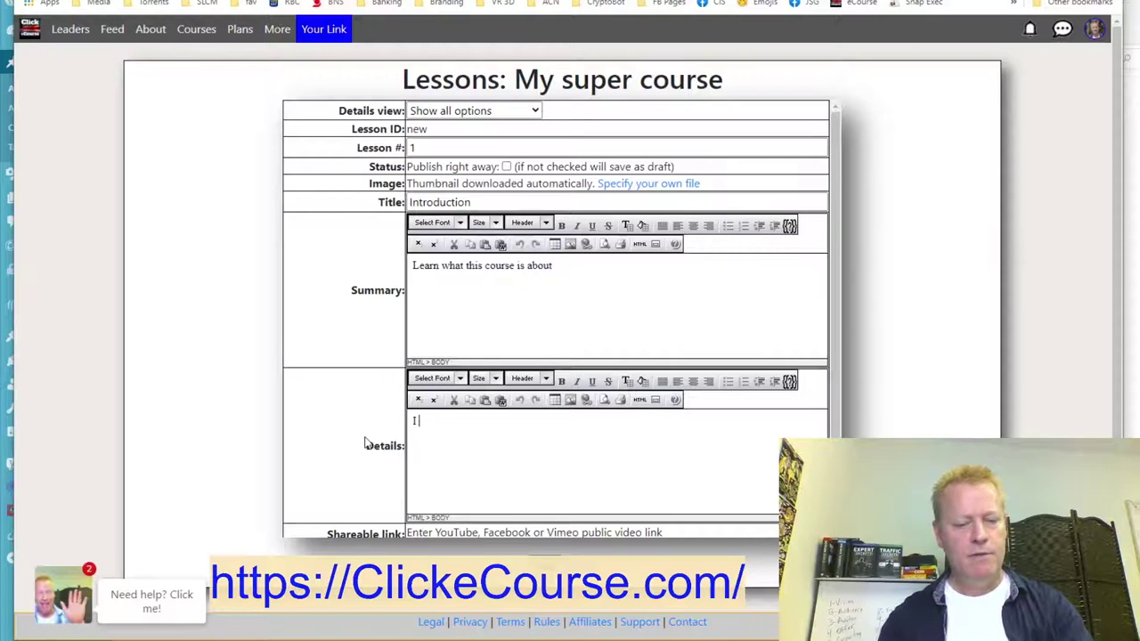
type(" will explain what this cou")
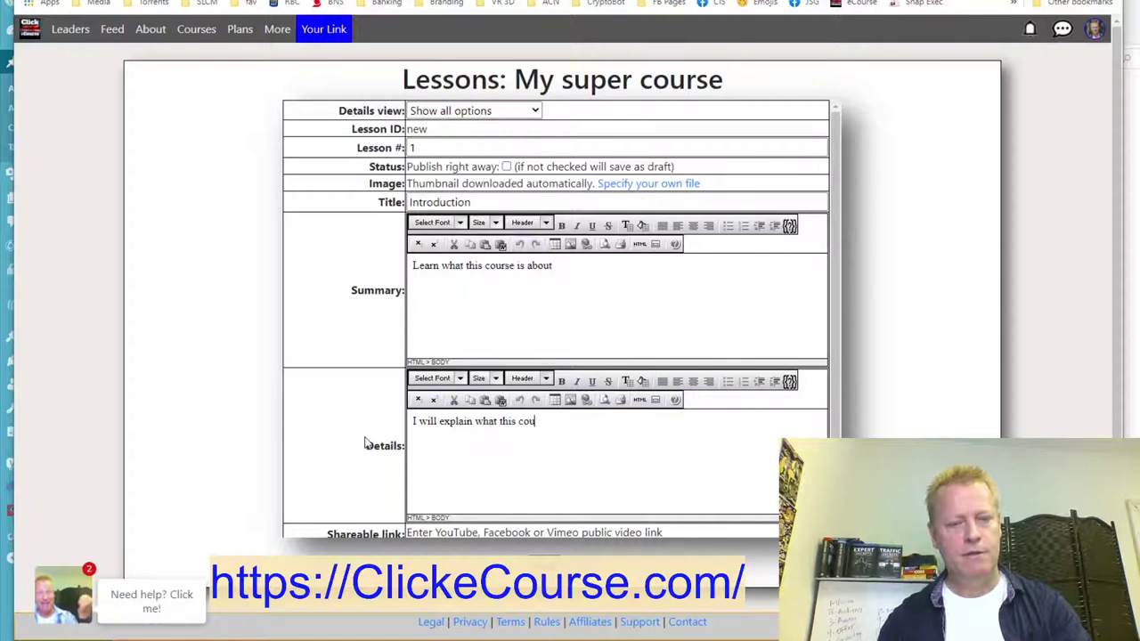
type("se")
key("BackSpace")
type("rse is about")
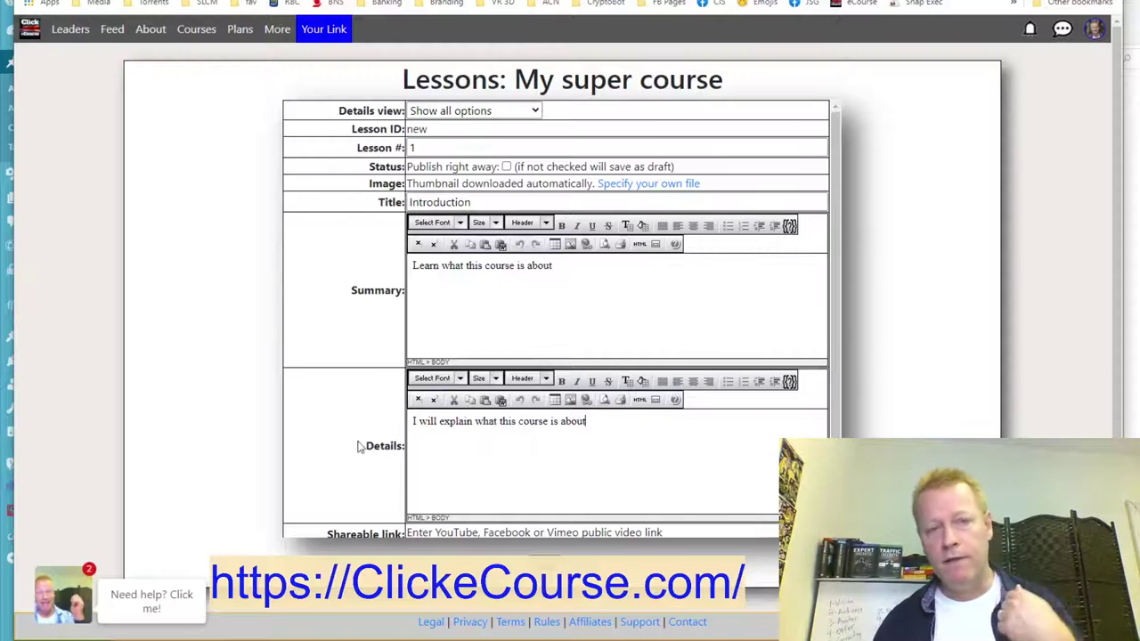
Set Free access to Yes and save the lesson.
scroll(264, 406, "down", 1)
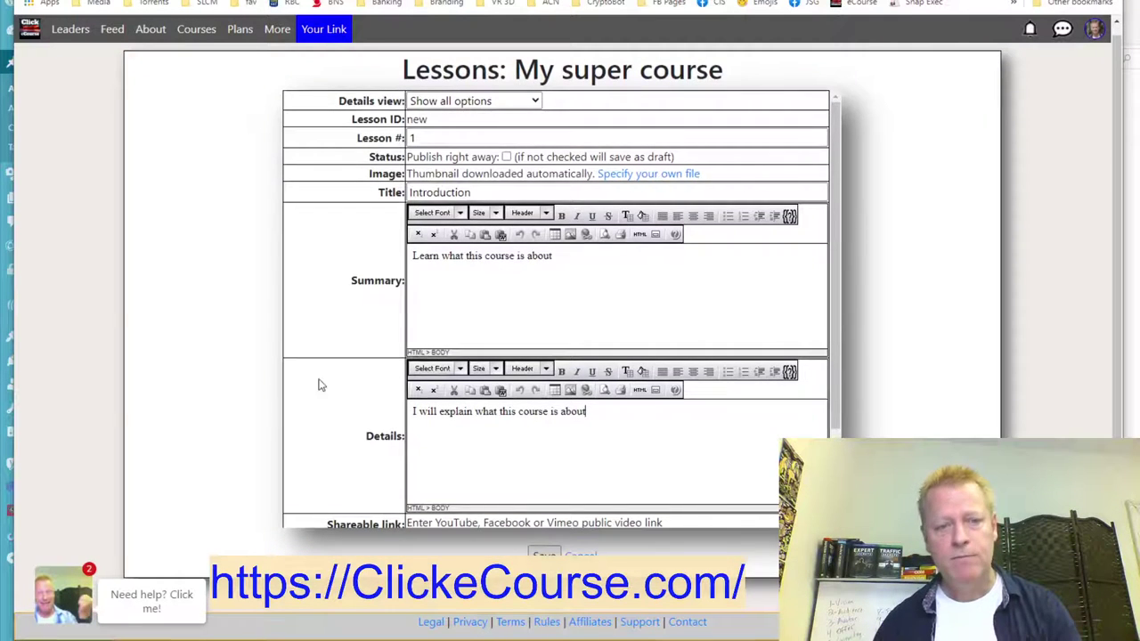
scroll(324, 373, "down", 3)
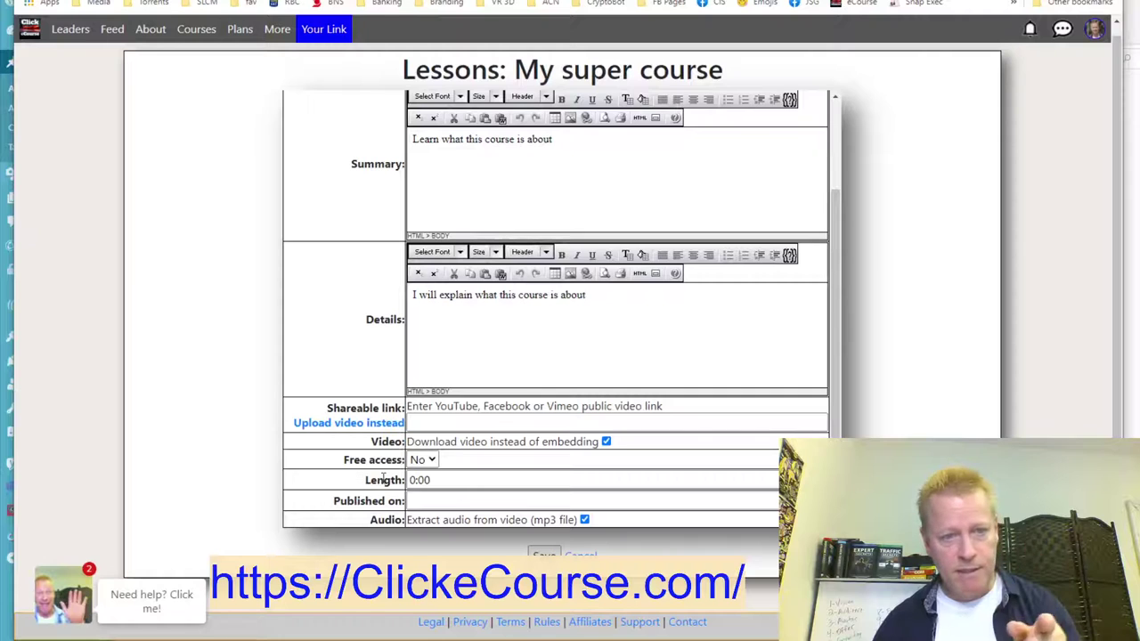
left_click(424, 460)
left_click(425, 487)
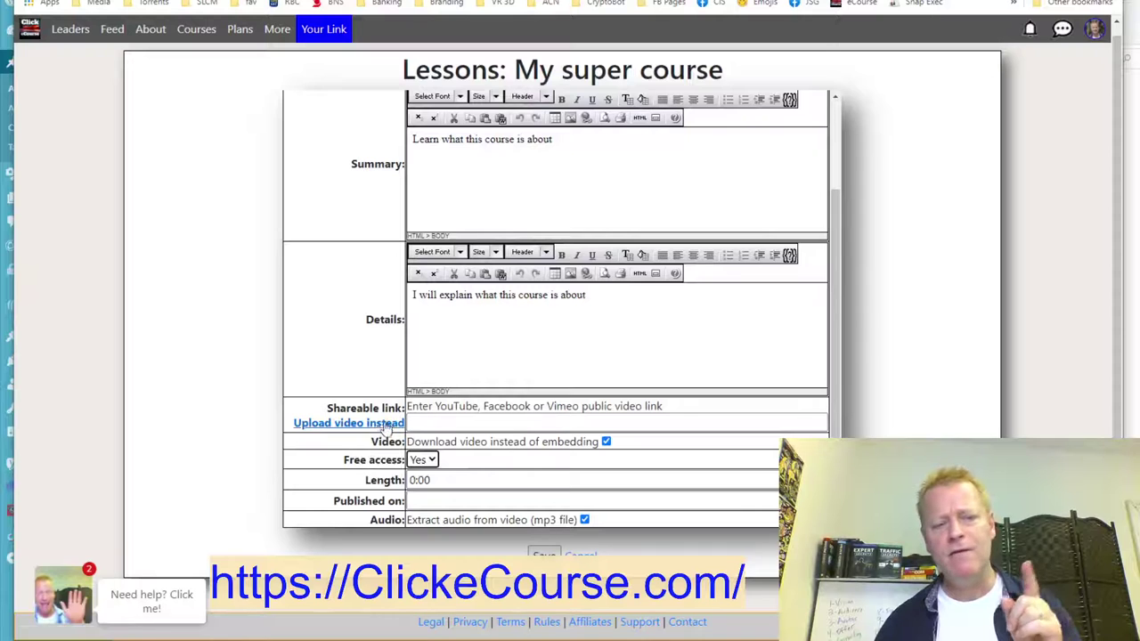
left_click(435, 425)
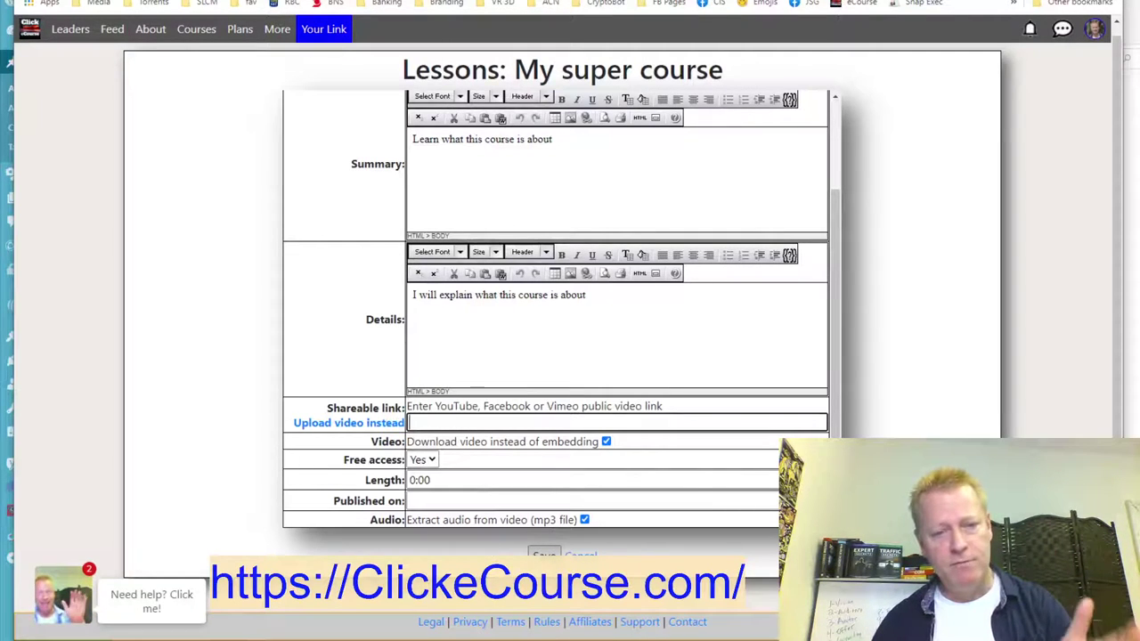
key("Return")
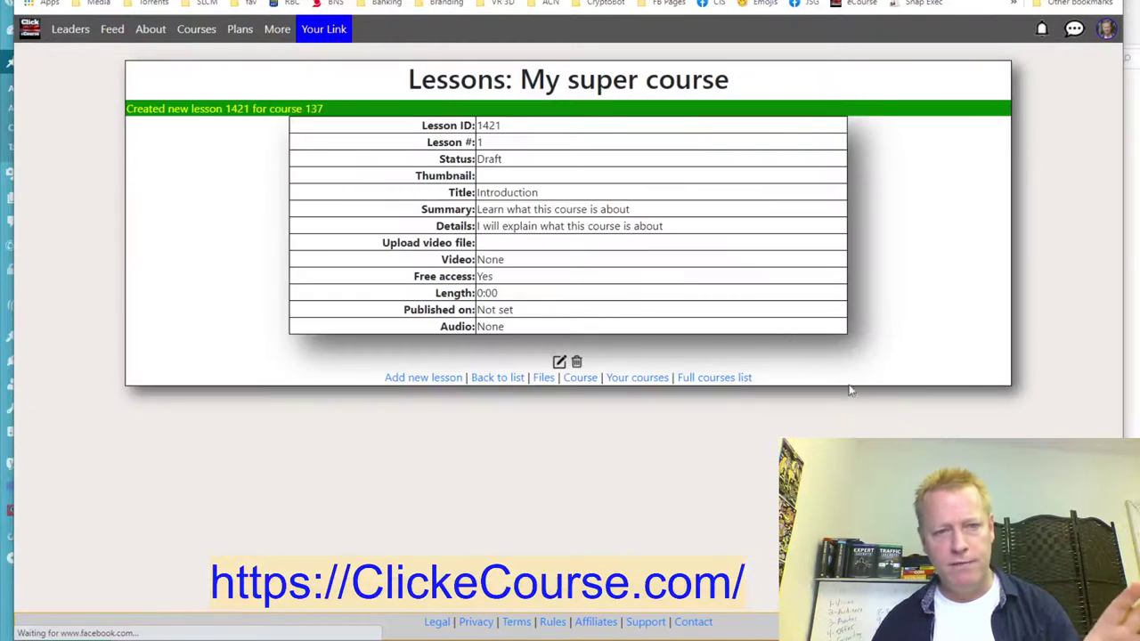
Return to the course page, check the Lesson #1: Introduction card, and reopen the course editor.
left_click(579, 380)
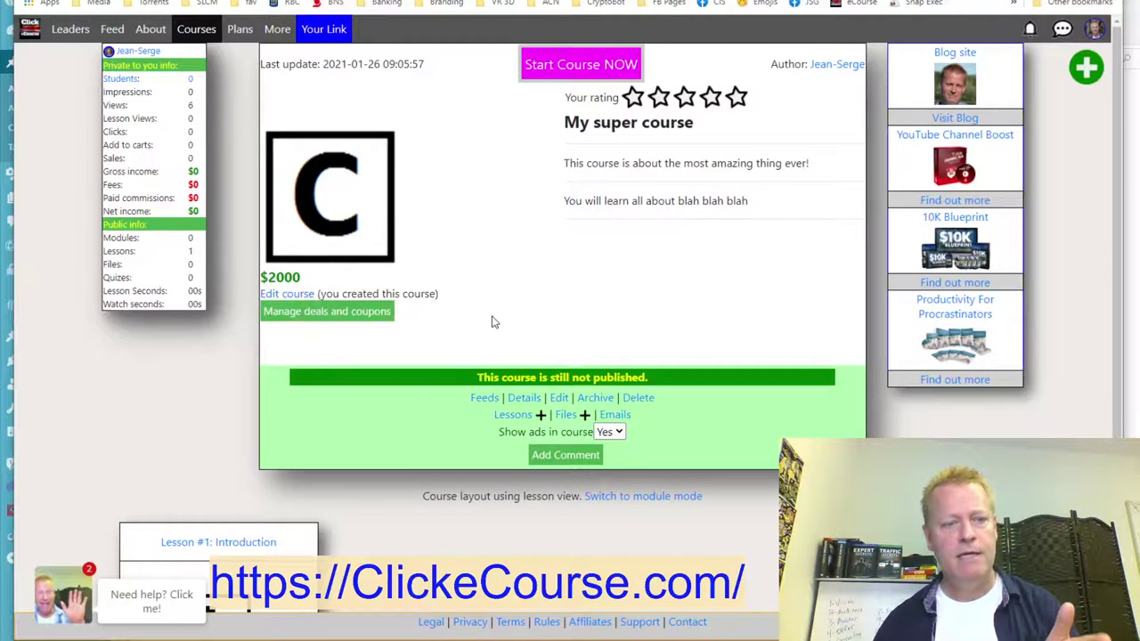
scroll(493, 322, "down", 3)
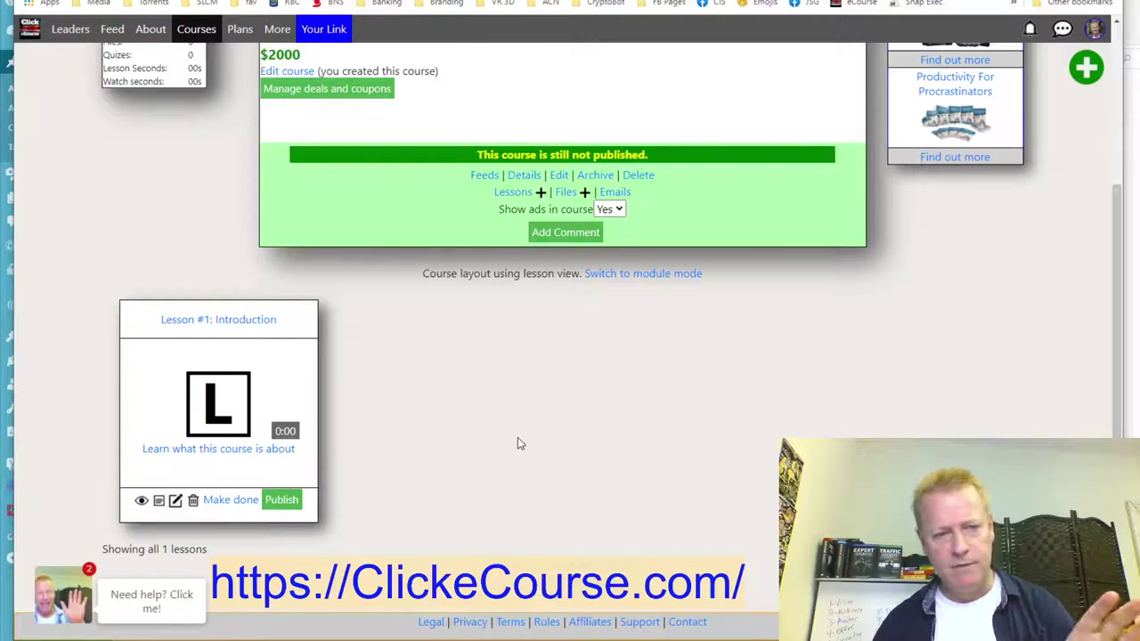
scroll(517, 437, "up", 3)
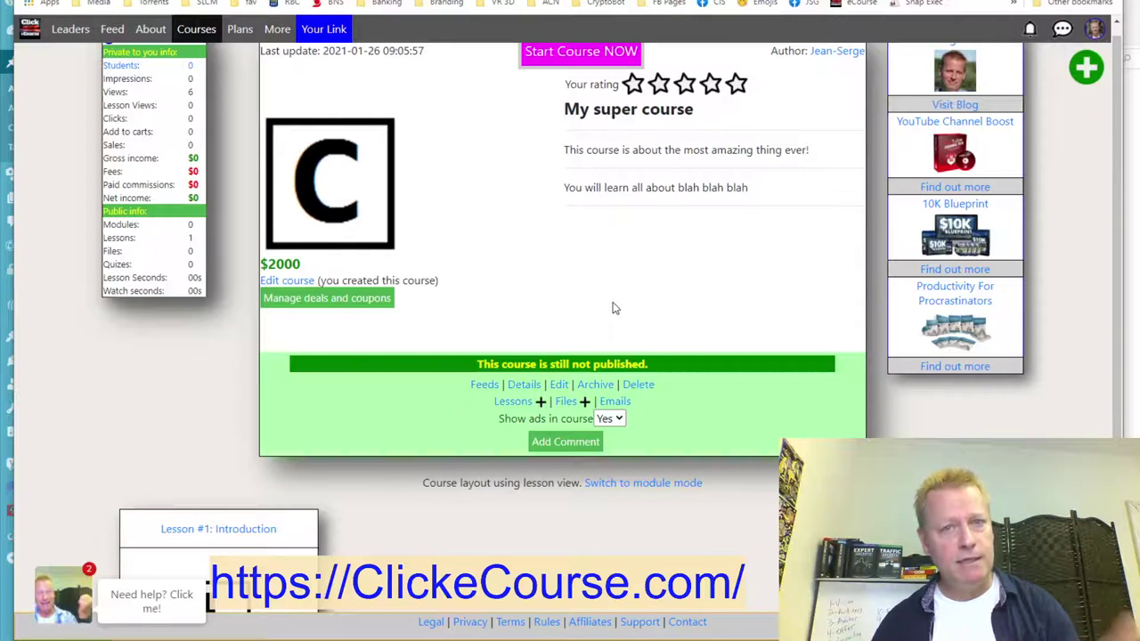
left_click(289, 282)
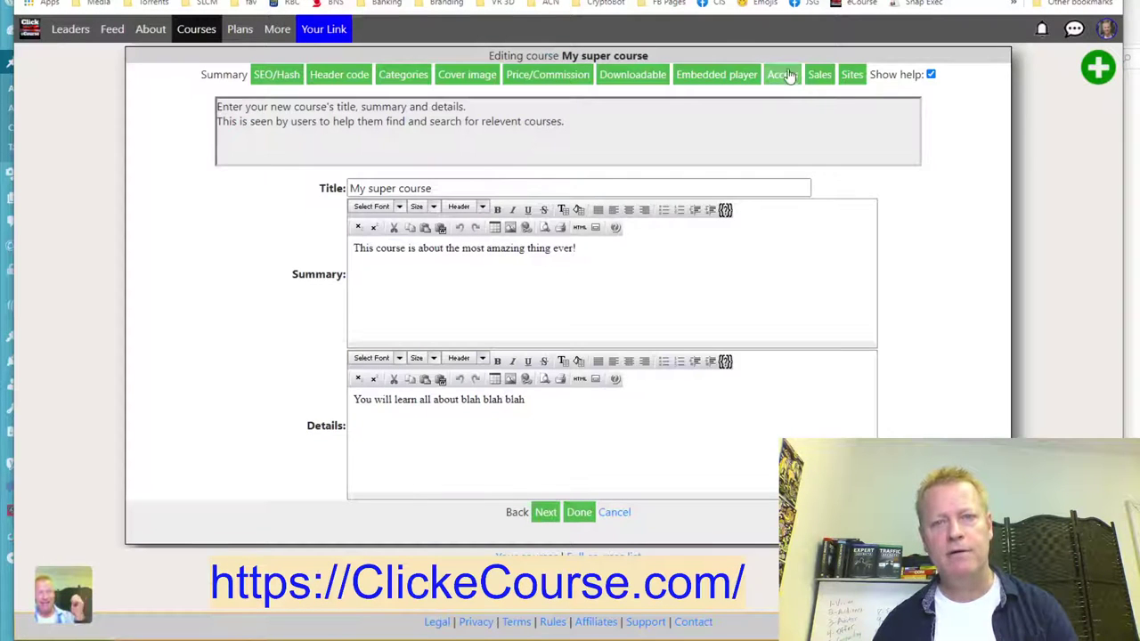
Set the course Access to 'Unlisted: Can only access with special link' and save.
left_click(787, 78)
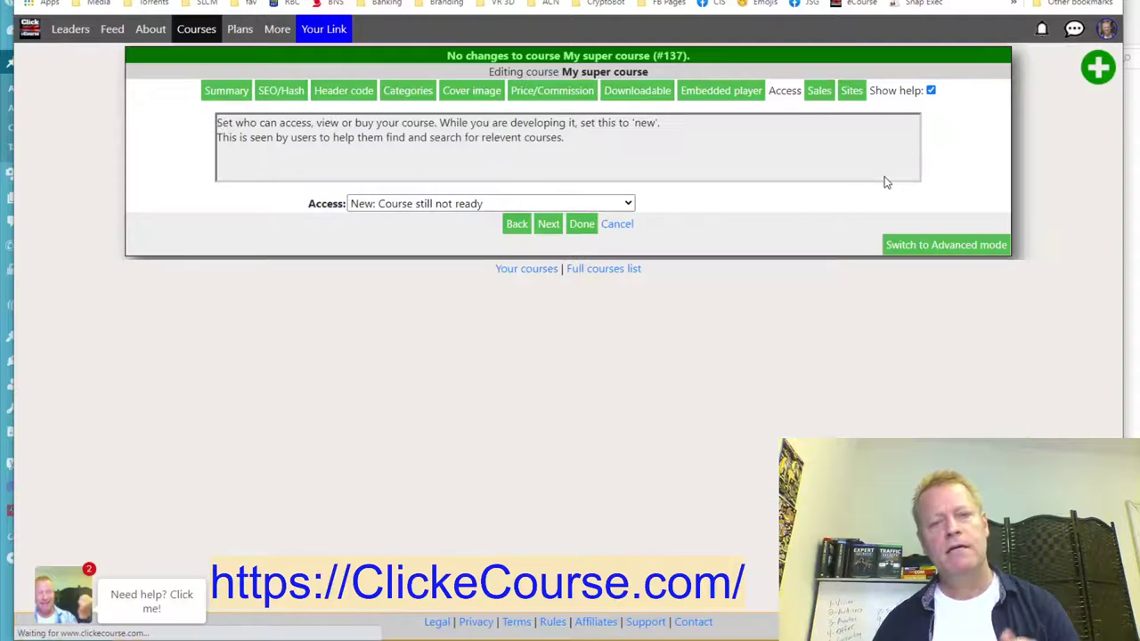
left_click(384, 203)
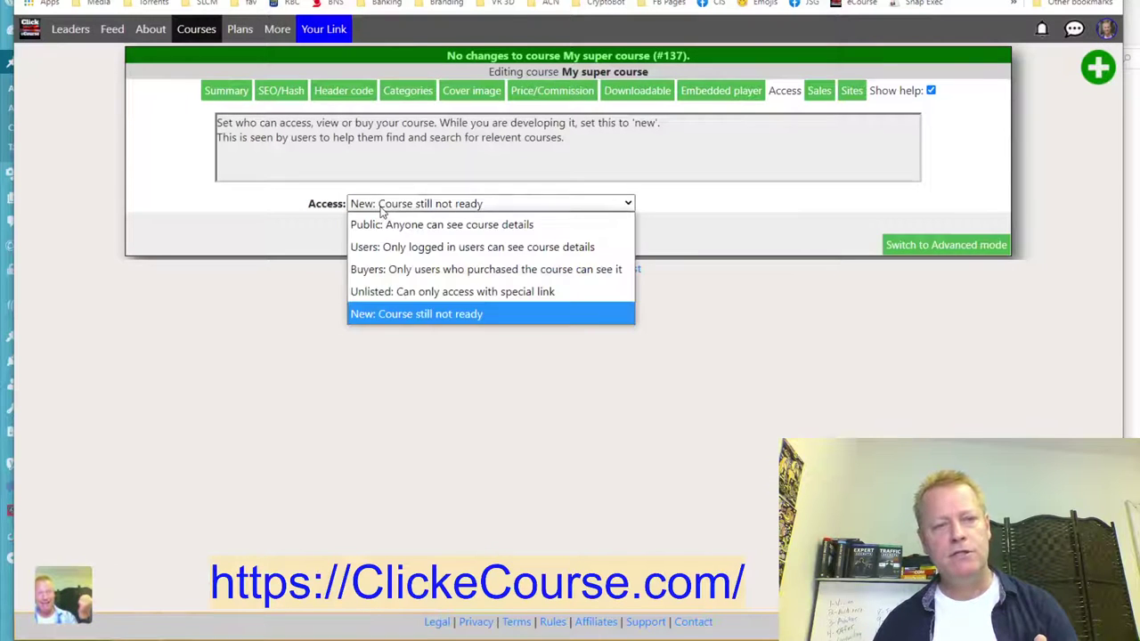
left_click(429, 292)
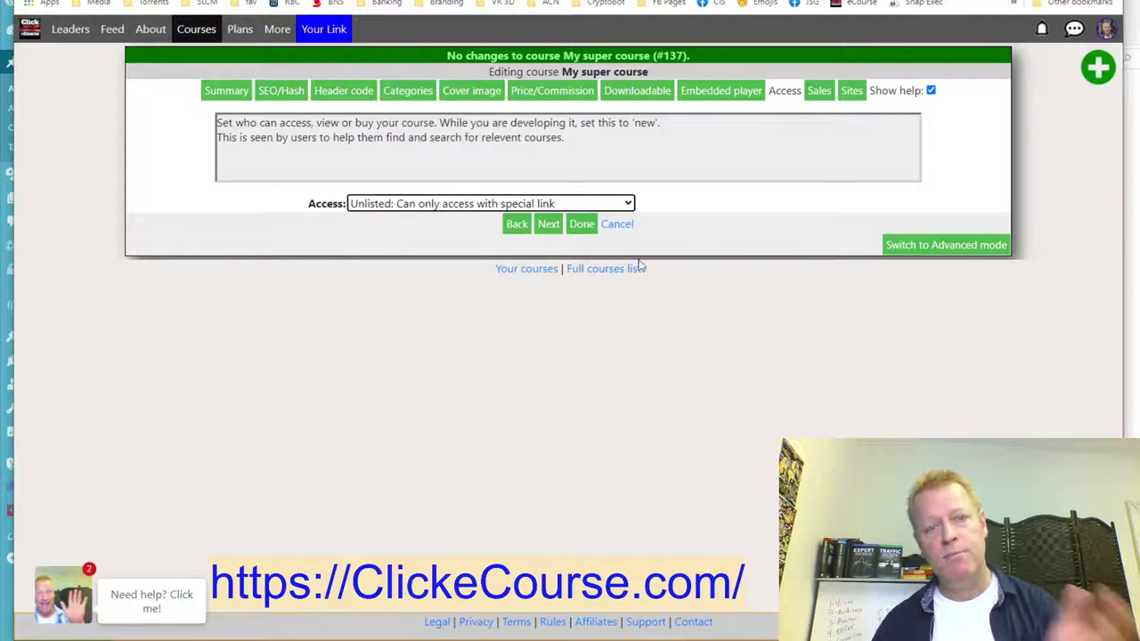
left_click(580, 224)
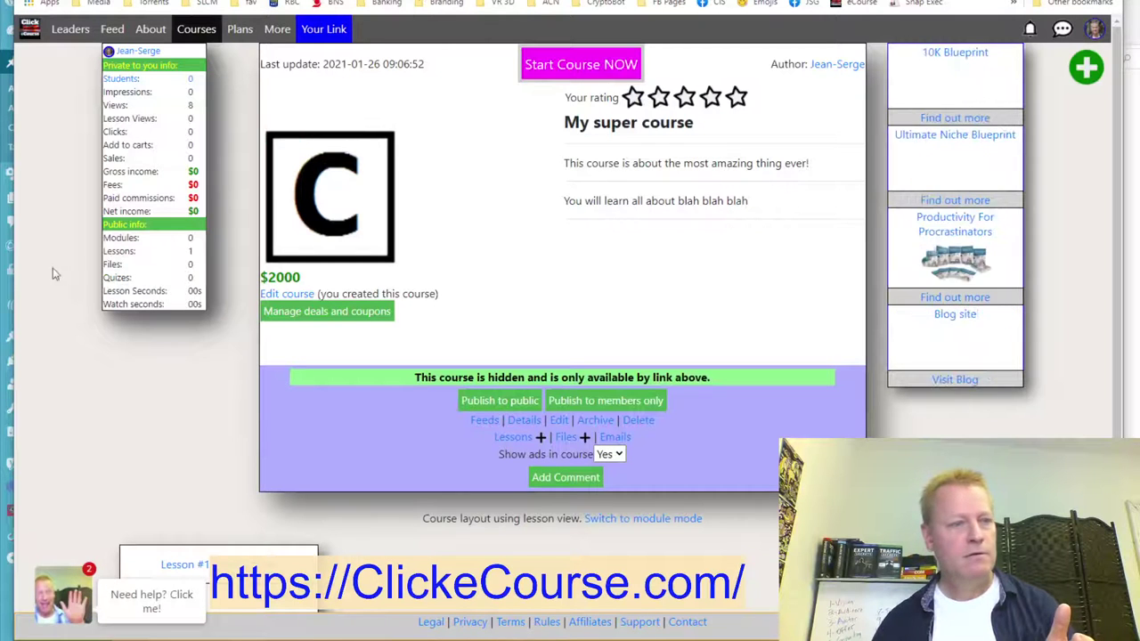
Widen the browser window and open the Your Link share popup for My super course.
left_click_drag(13, 256, 10, 257)
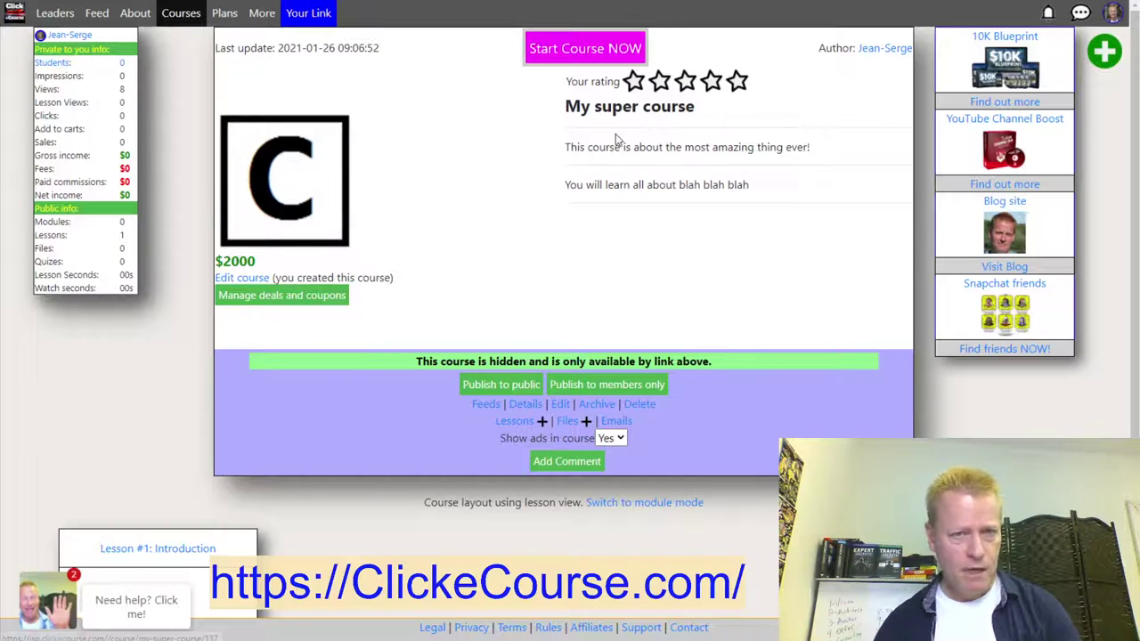
left_click(308, 13)
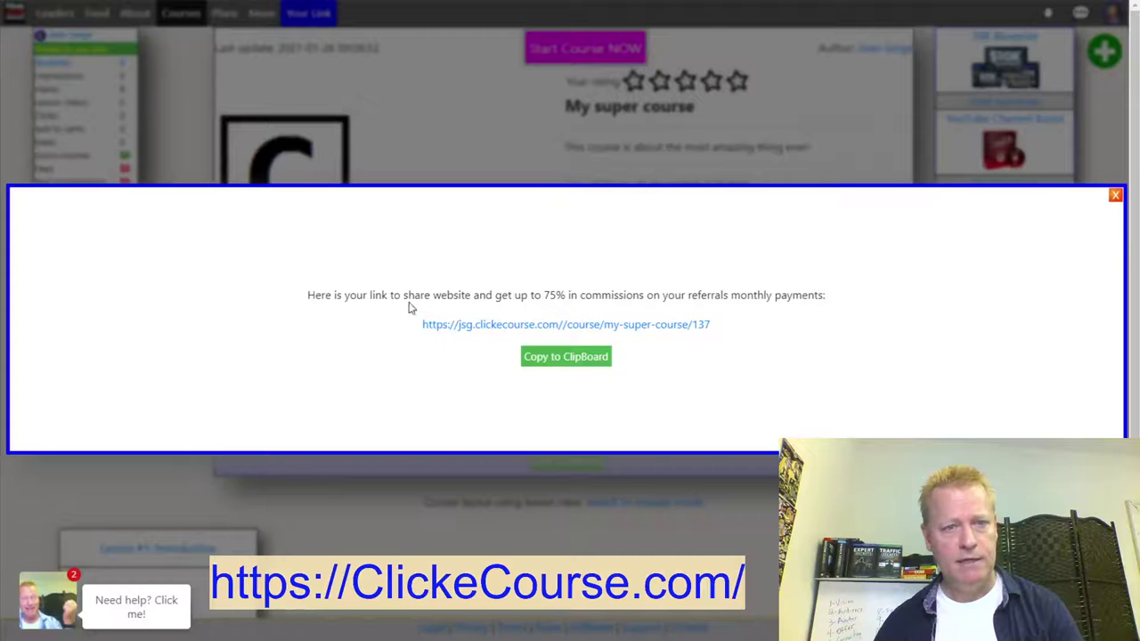
left_click_drag(364, 298, 526, 297)
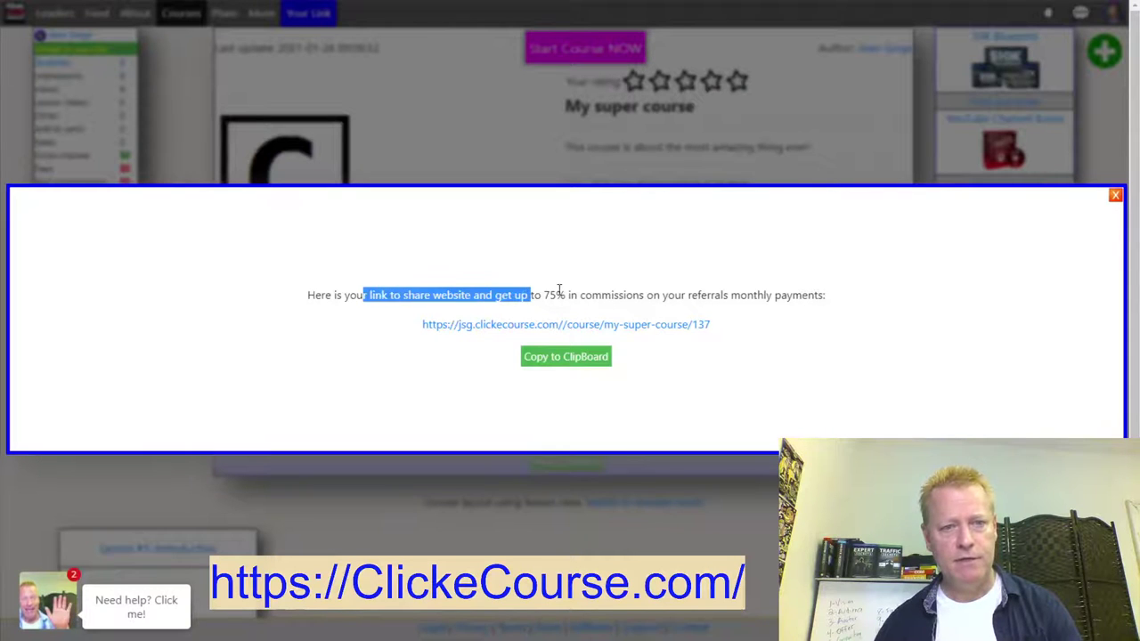
Copy the course share link to the clipboard and open a new incognito window to paste it.
left_click(558, 291)
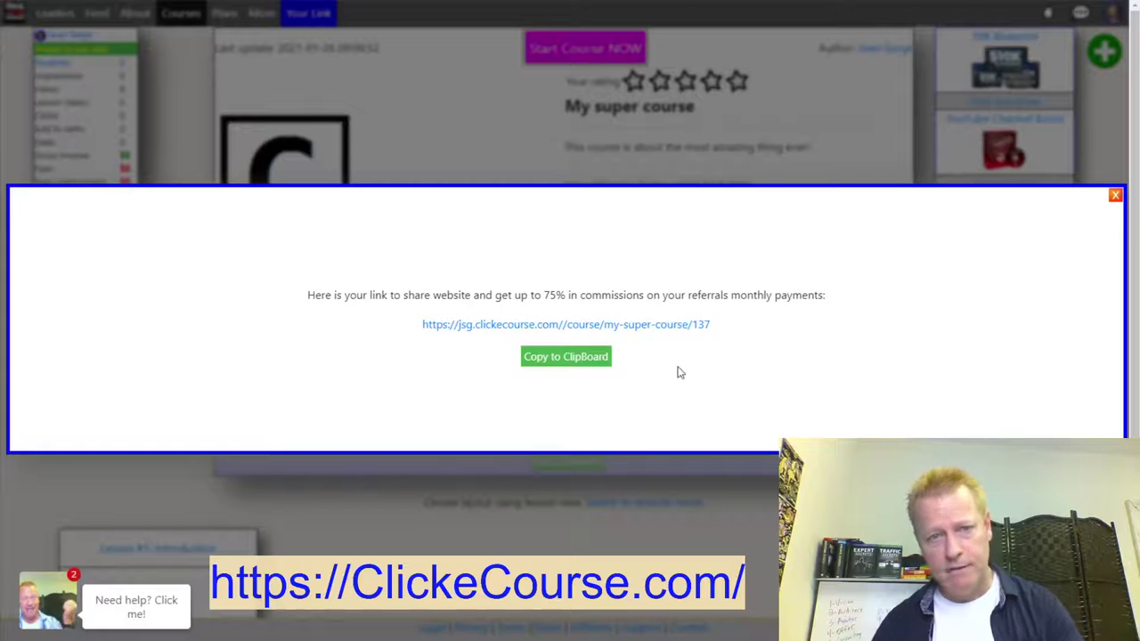
left_click(566, 358)
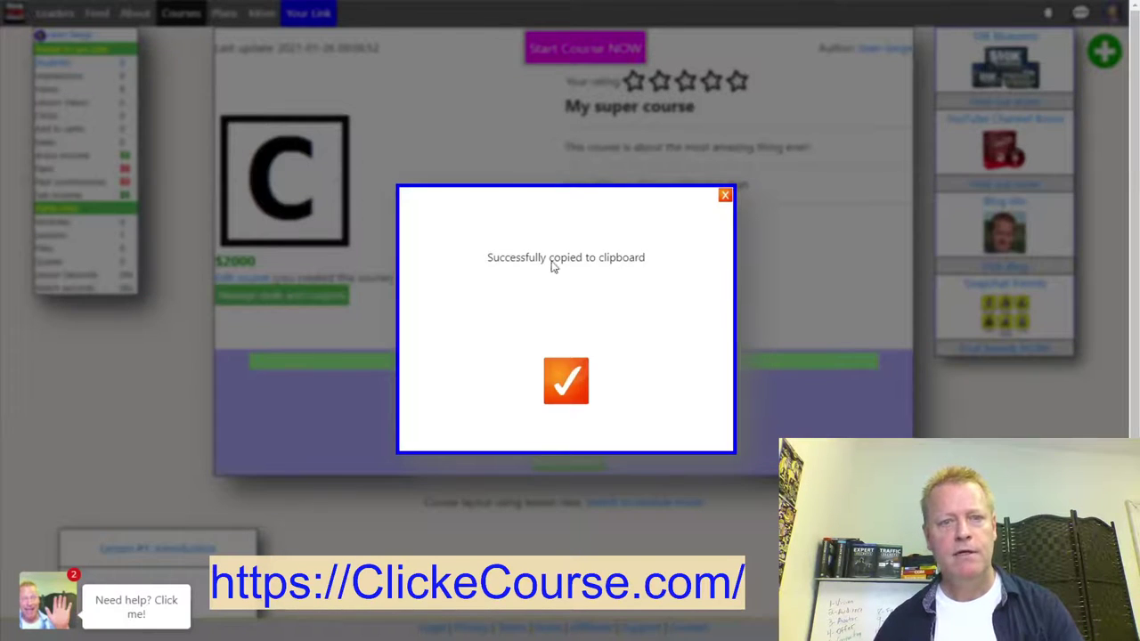
left_click(575, 379)
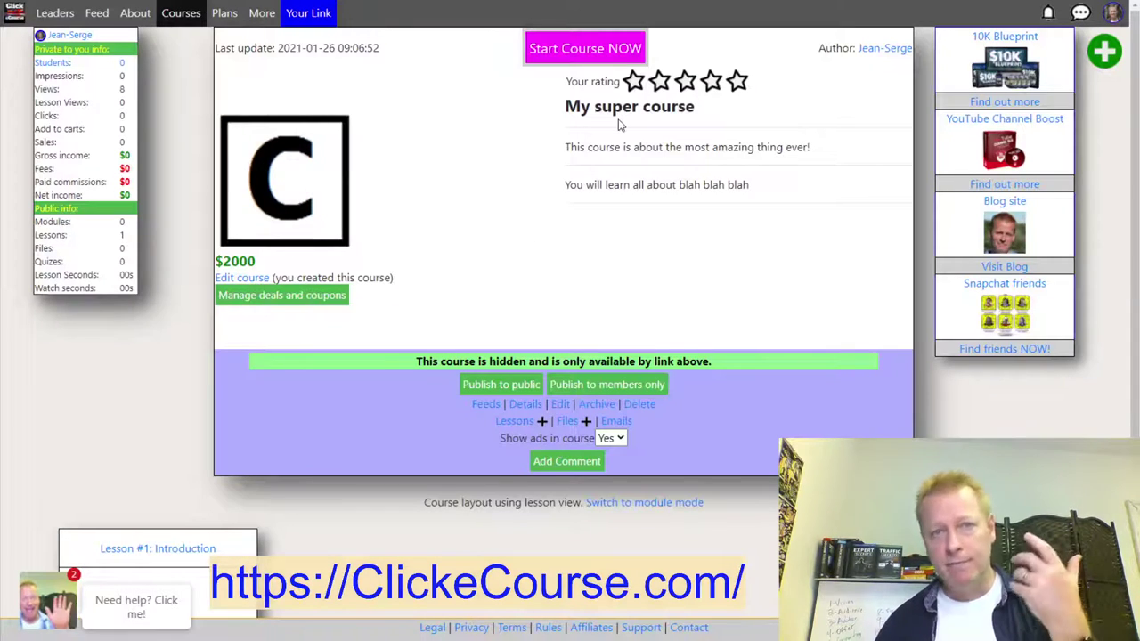
key("alt+f")
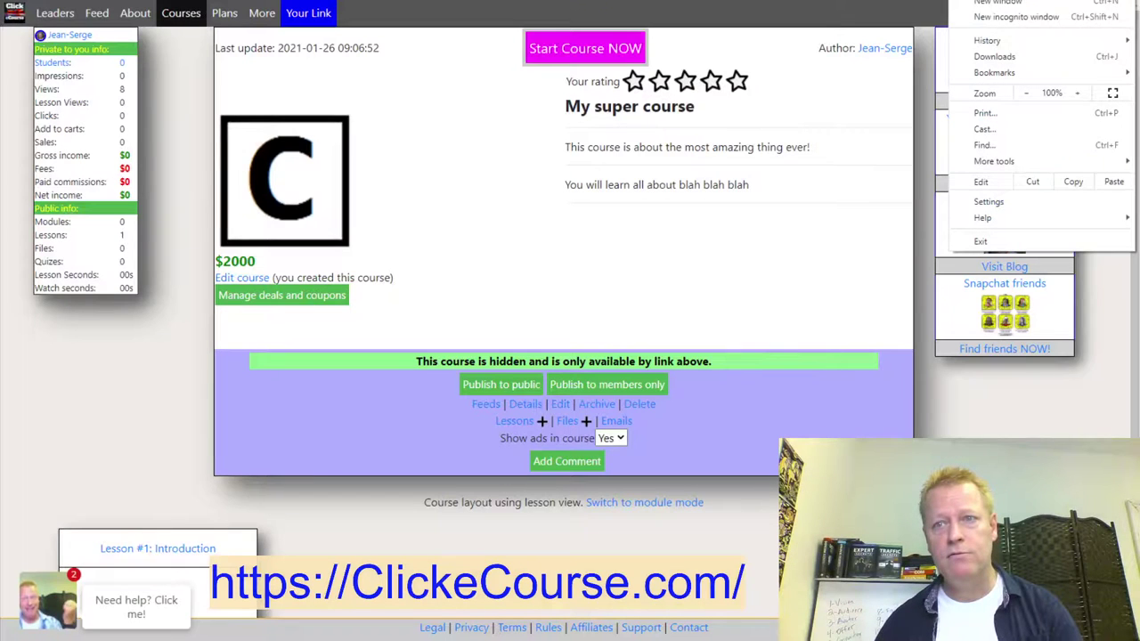
left_click(1047, 17)
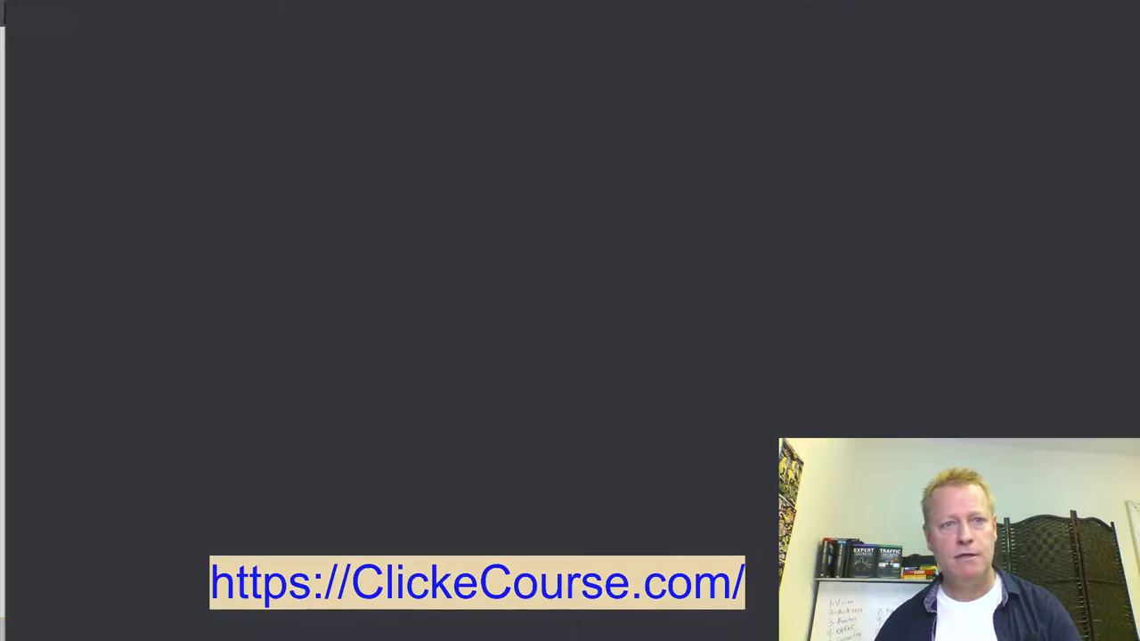
right_click(445, 4)
Load the link in incognito, publish the Introduction lesson, and reload the public page to confirm.
left_click(526, 86)
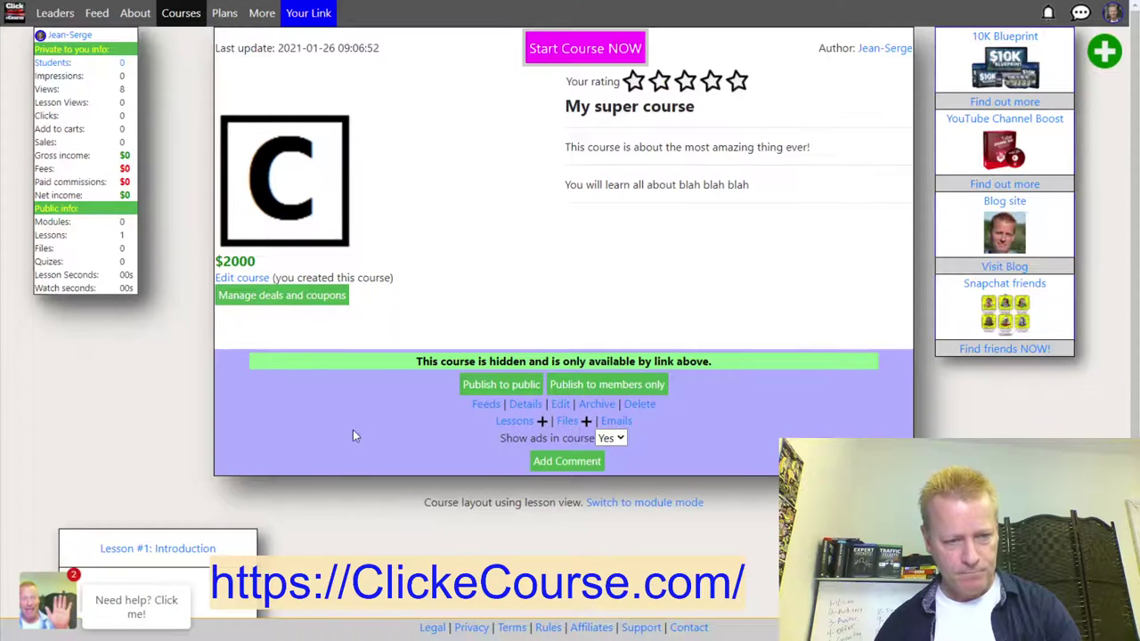
scroll(374, 436, "down", 3)
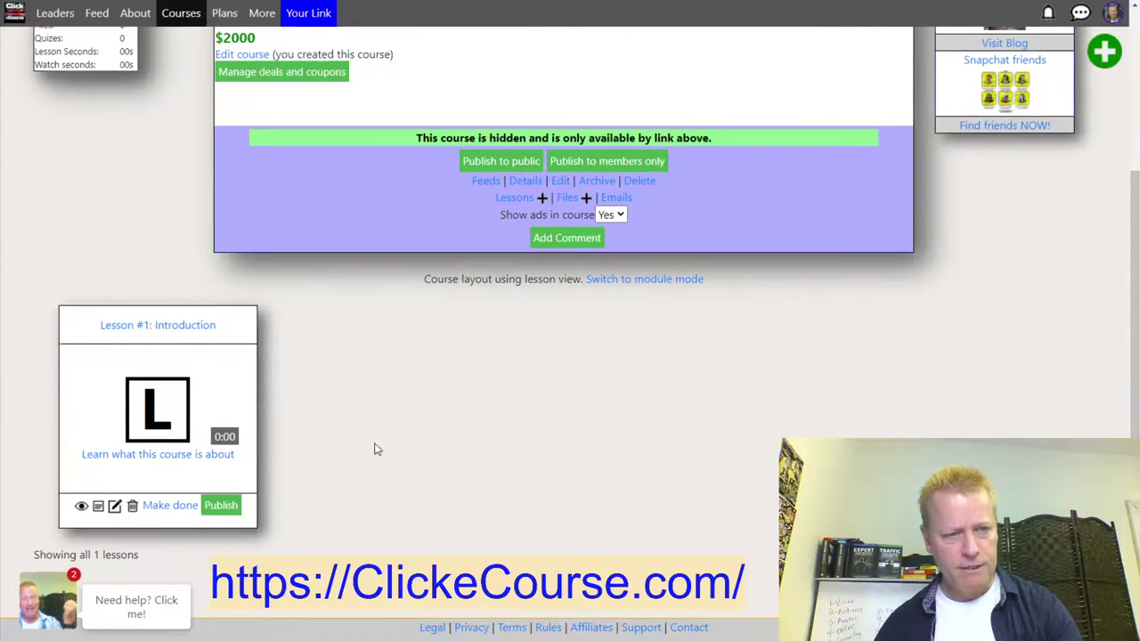
left_click(222, 507)
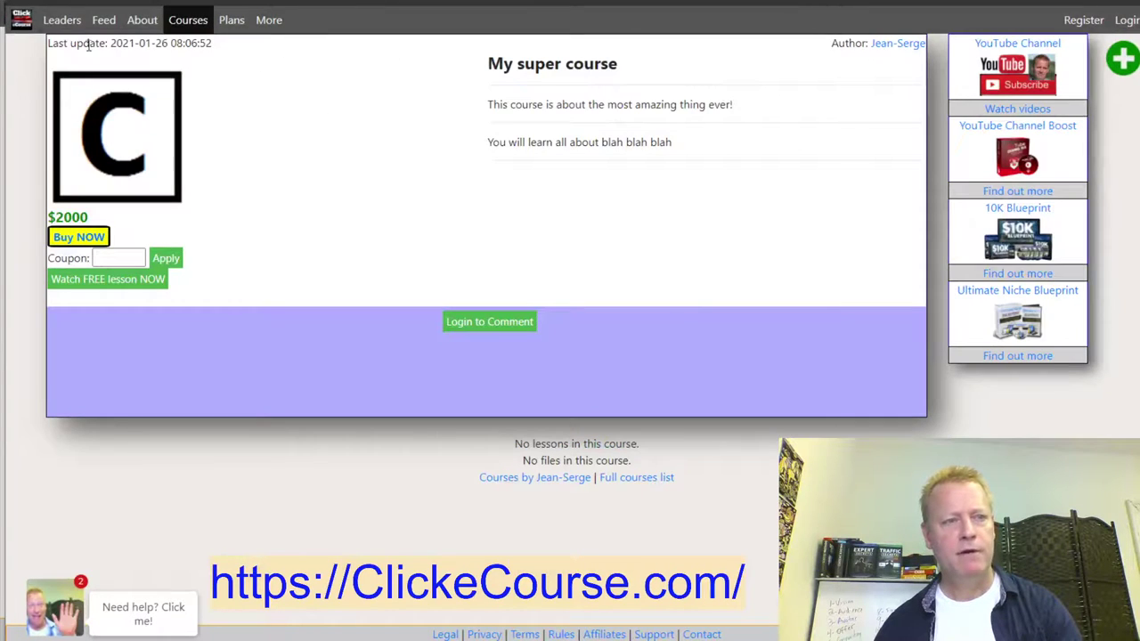
key("F5")
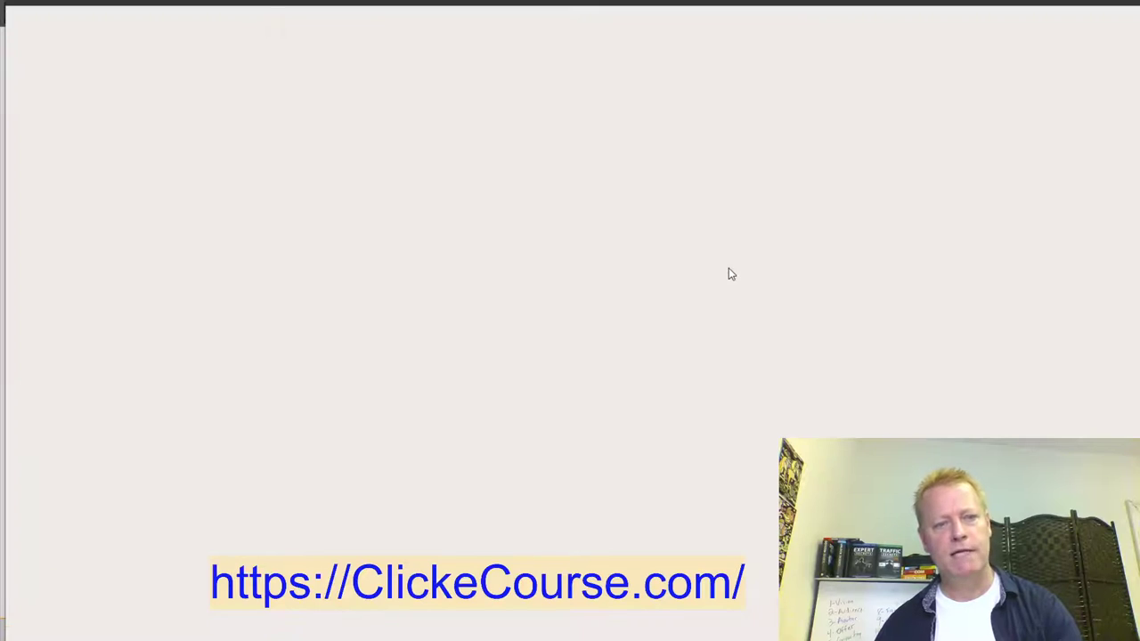
scroll(347, 410, "down", 2)
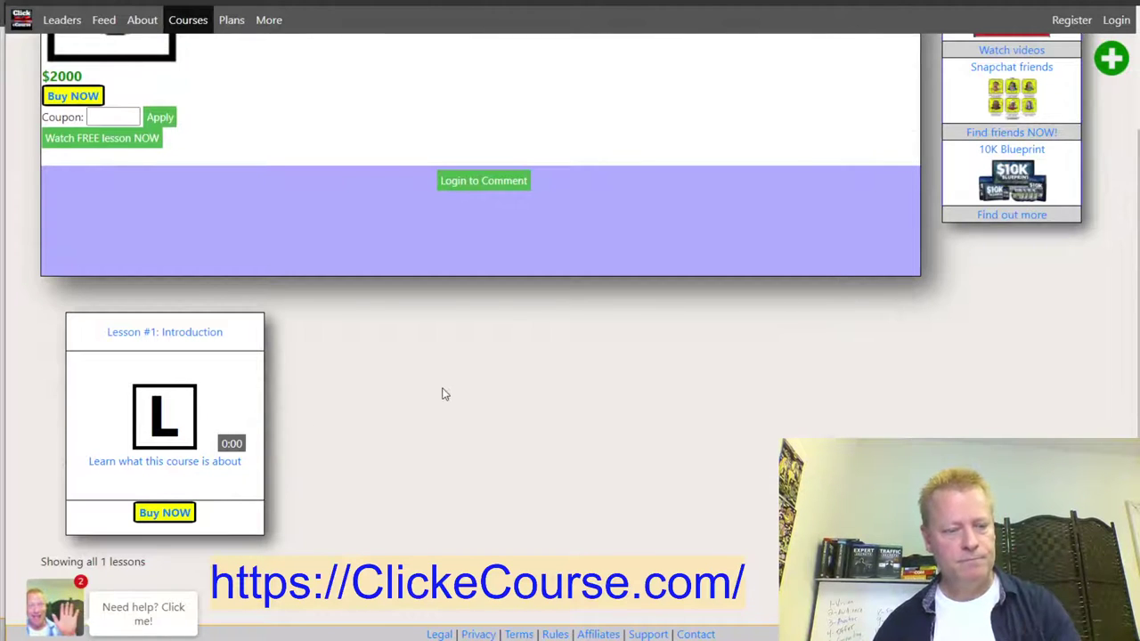
key("alt+Tab")
Save the Introduction lesson as Published with publish date 2021-01-26, then return to the course page.
left_click(137, 504)
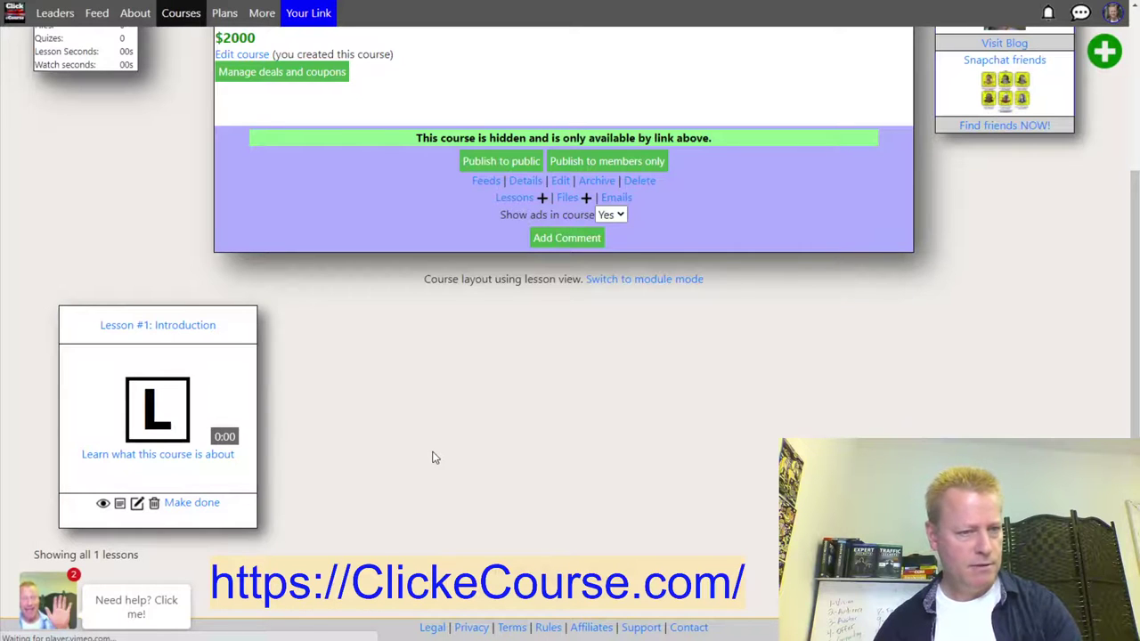
scroll(356, 428, "down", 5)
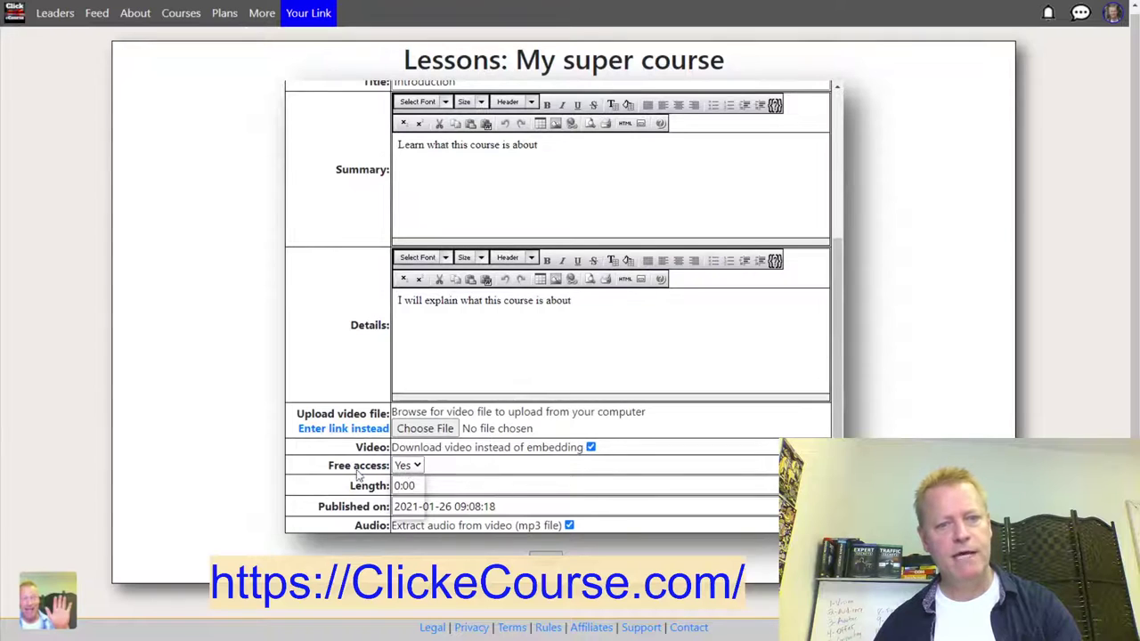
left_click(544, 556)
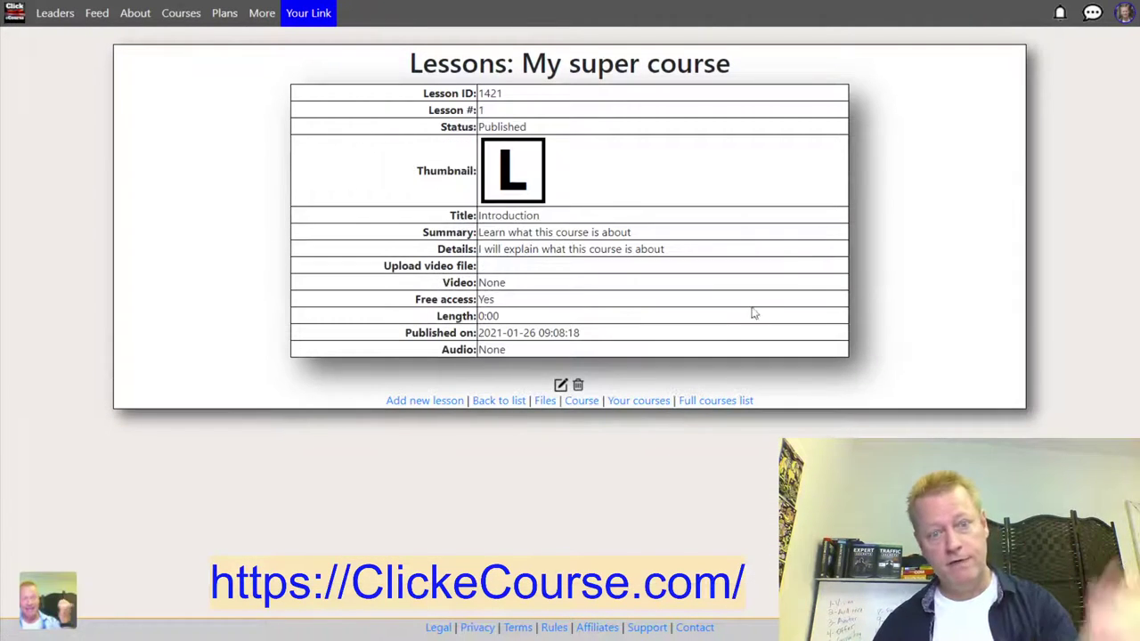
left_click(583, 401)
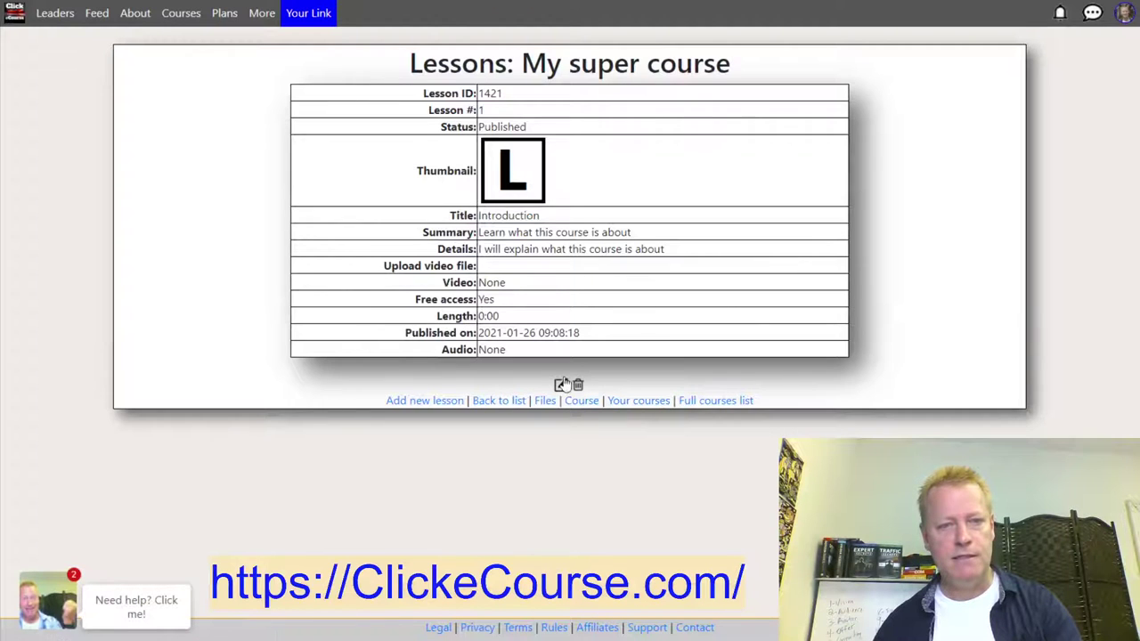
key("alt+Tab")
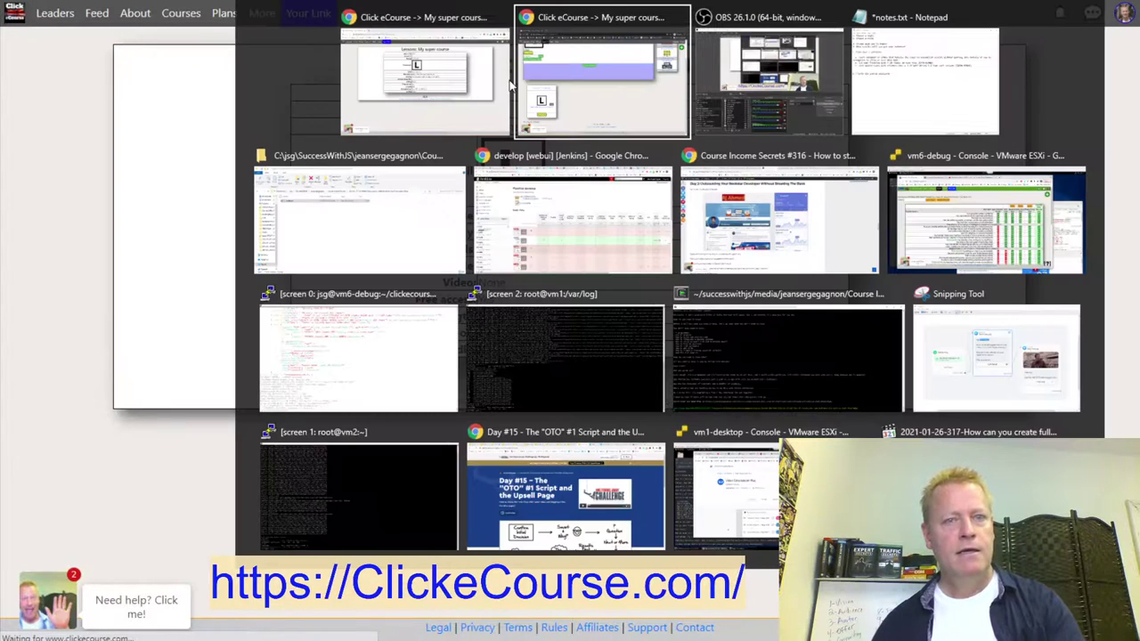
Filter the YouTube Studio uploads to titles containing 'linkedin'.
left_click(543, 212)
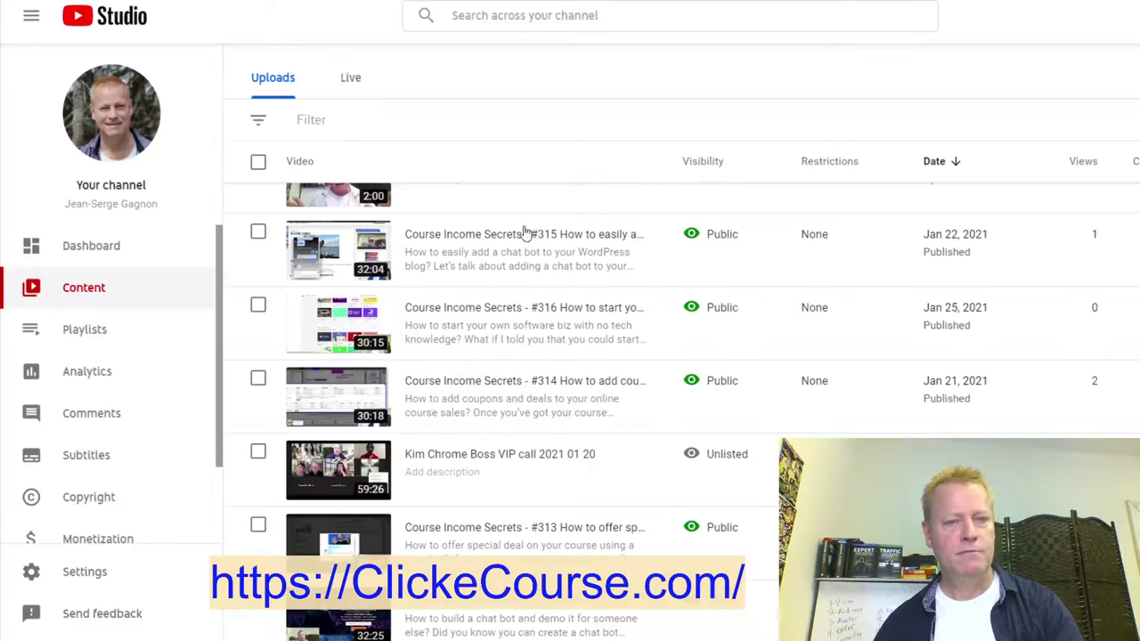
scroll(496, 283, "up", 3)
scroll(495, 283, "down", 8)
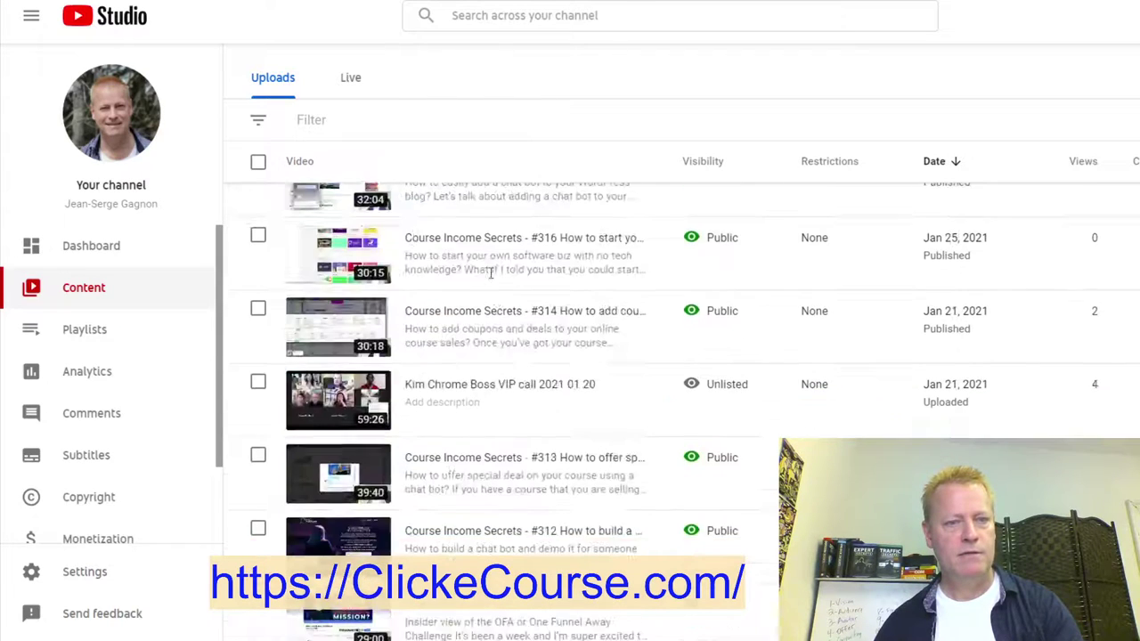
scroll(496, 278, "up", 15)
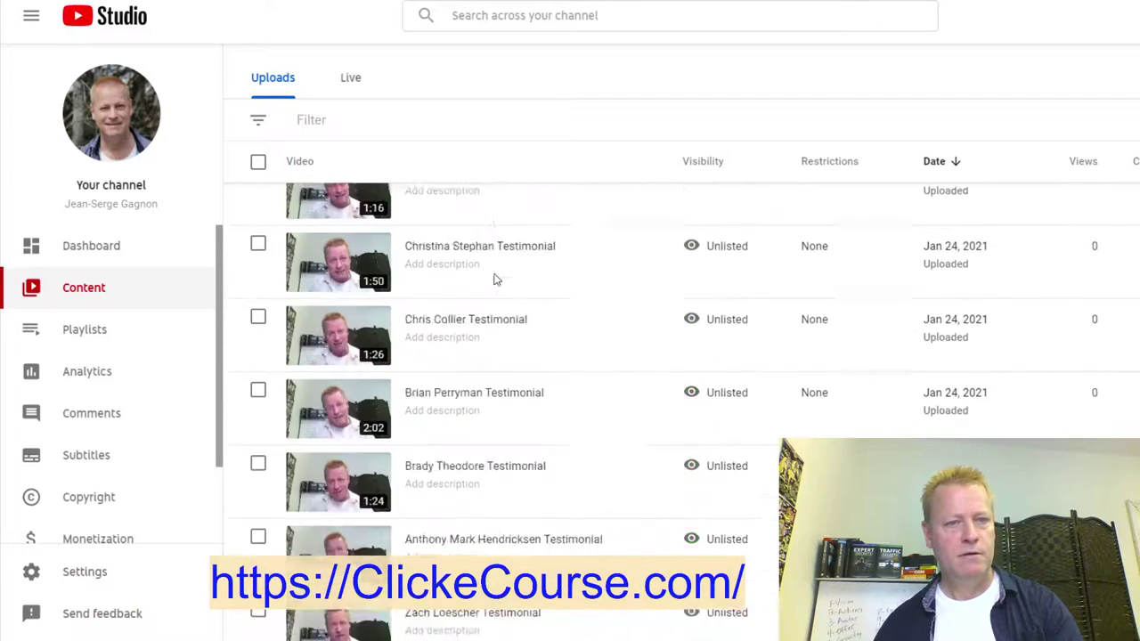
scroll(498, 267, "down", 5)
scroll(508, 245, "up", 5)
left_click(562, 15)
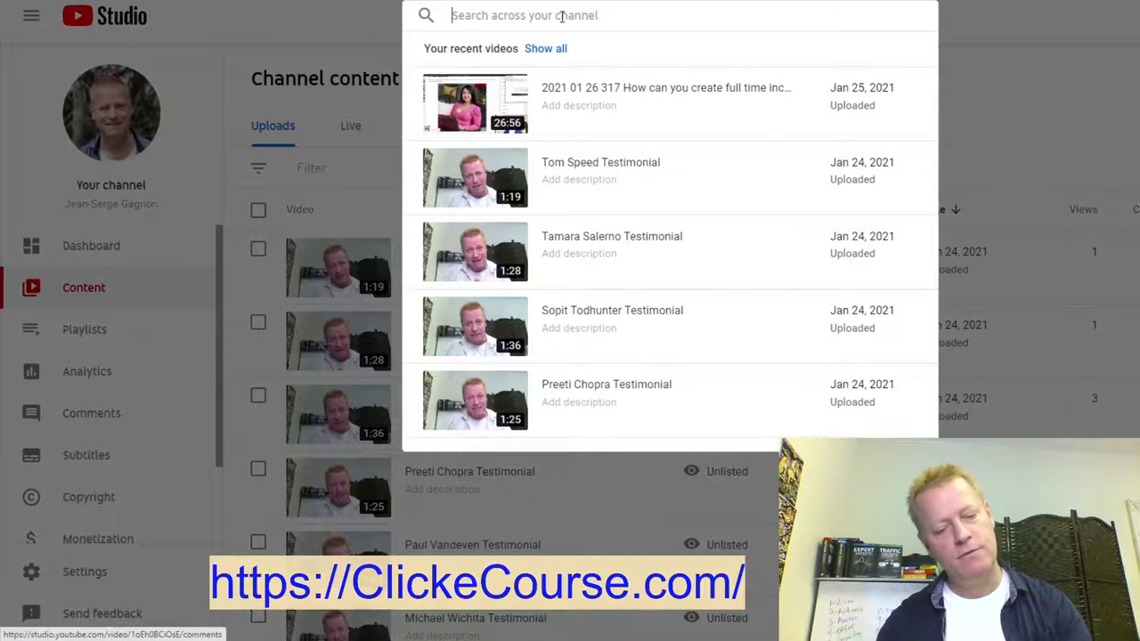
type("u")
type("inkedin")
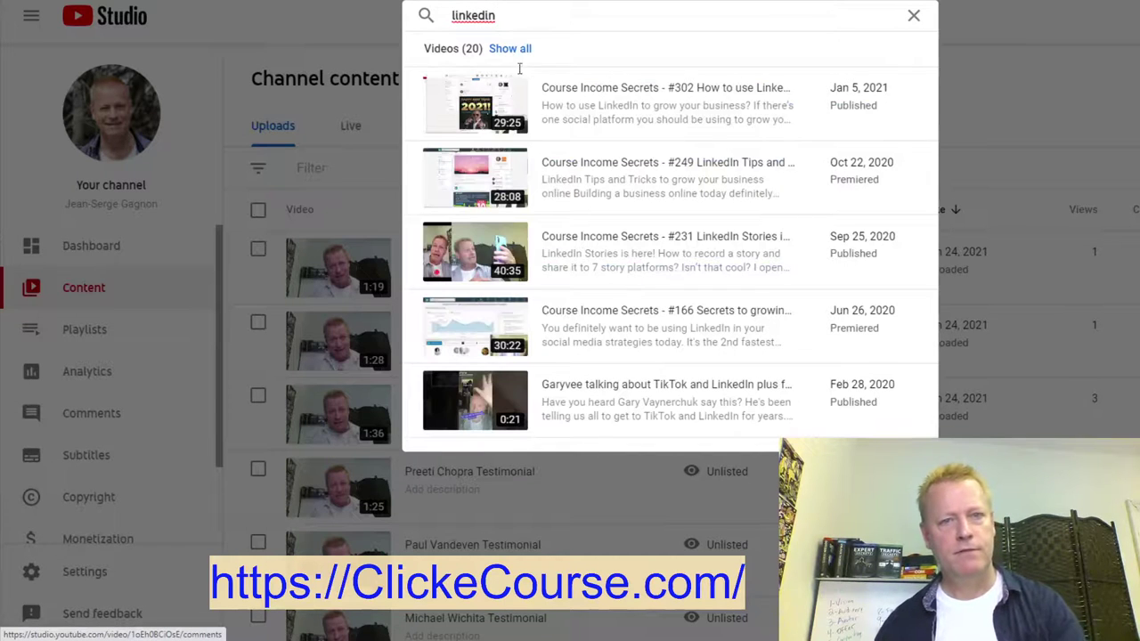
mouse_move(616, 118)
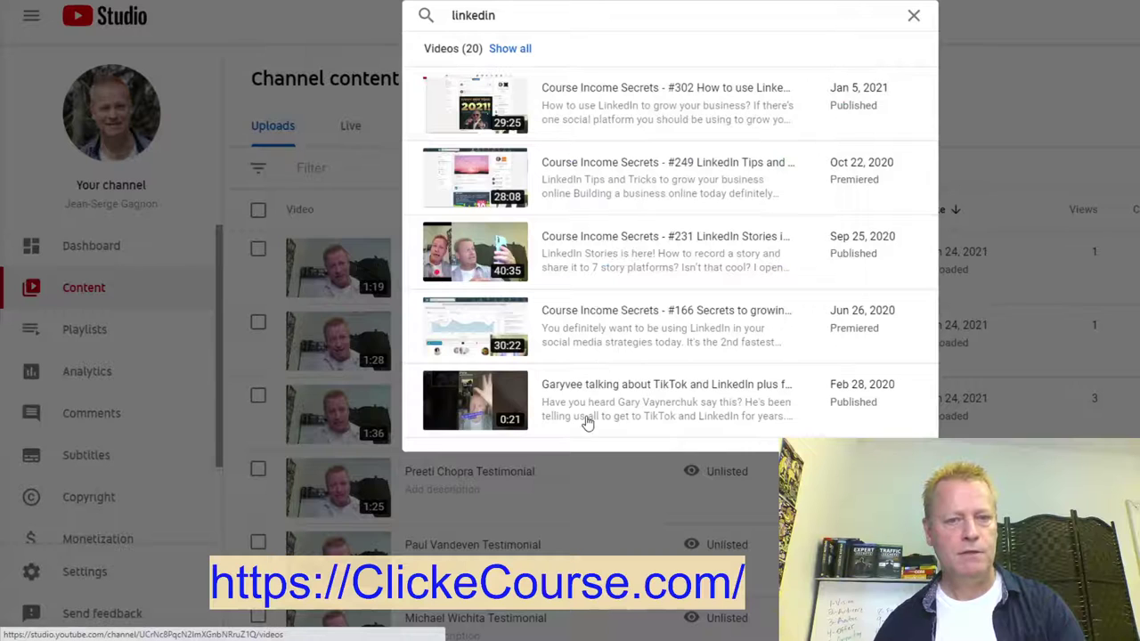
key("Return")
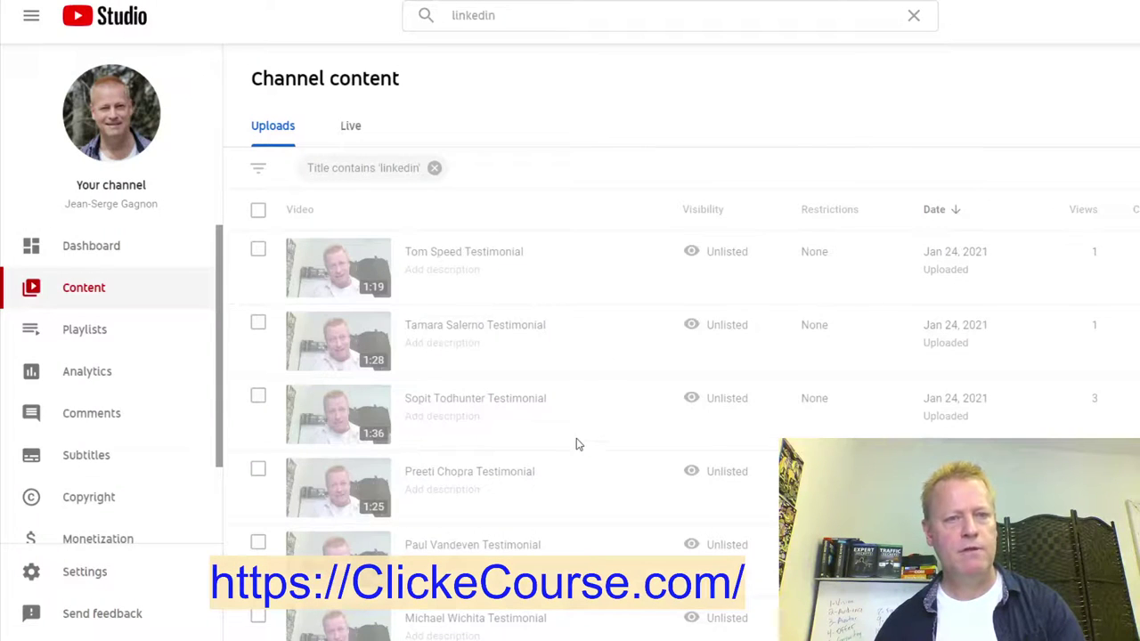
Copy the shareable link of the LinkedIn Success video09 video and switch back to ClickeCourse.
scroll(584, 374, "down", 4)
scroll(589, 373, "down", 10)
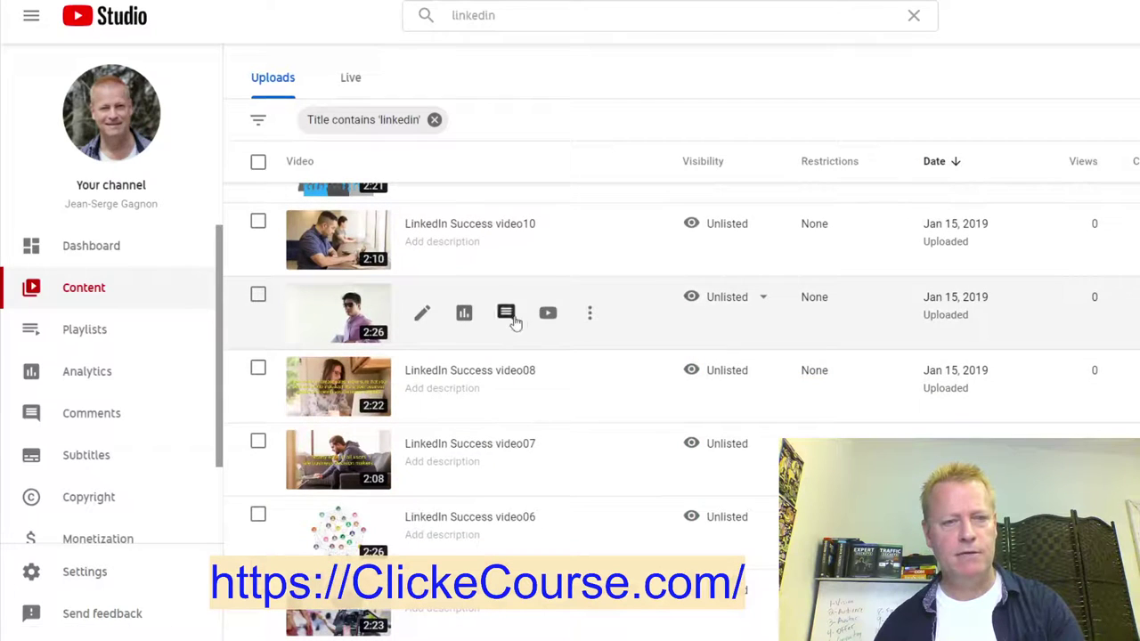
left_click(590, 313)
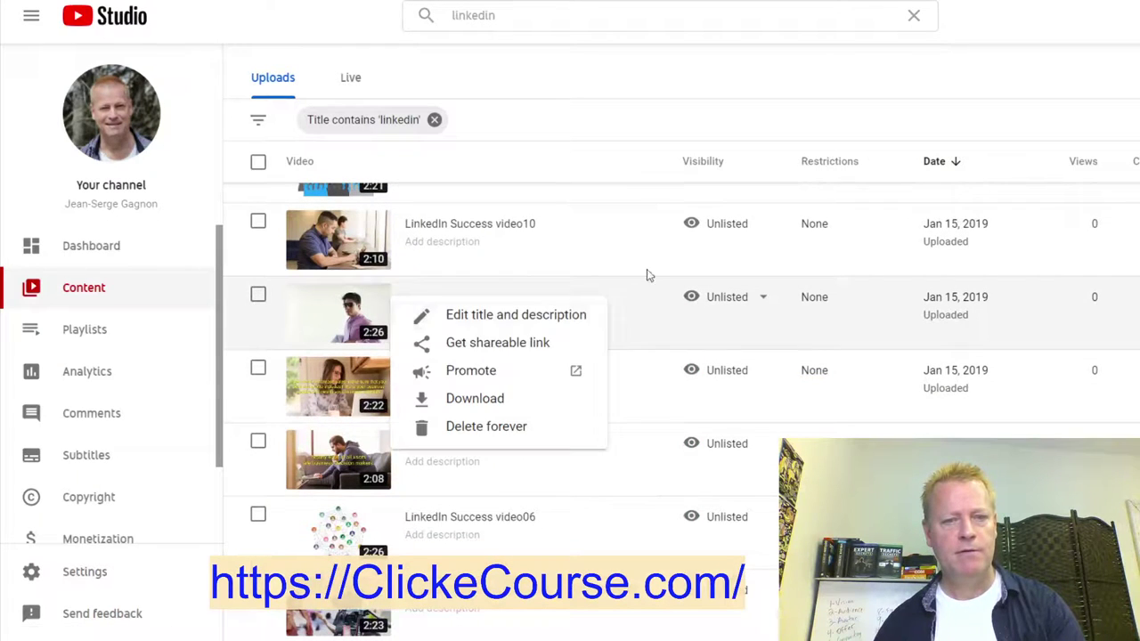
left_click(473, 342)
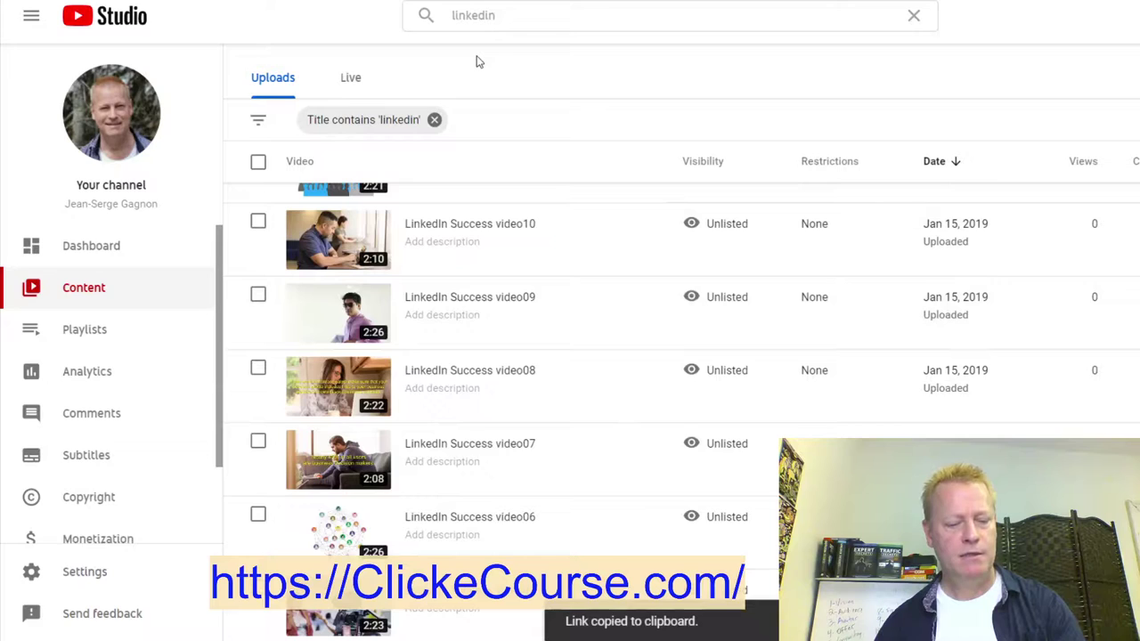
key("alt+Tab")
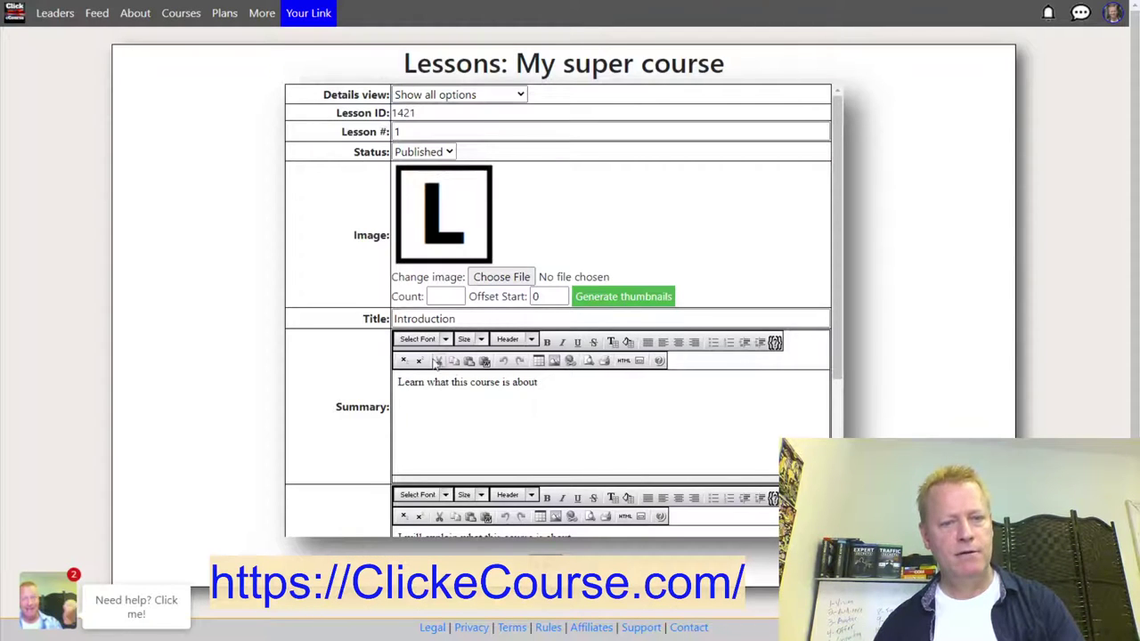
Paste the copied YouTube link into the Introduction lesson's Shareable link field and submit the lesson.
scroll(450, 379, "down", 3)
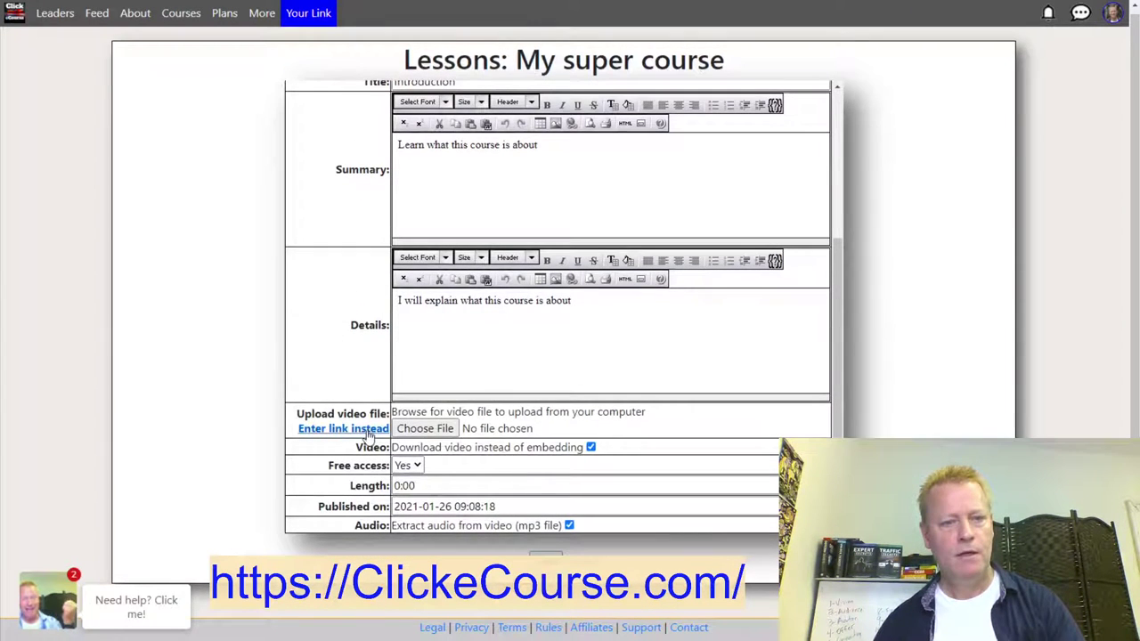
left_click(368, 431)
left_click(530, 428)
key("ctrl+v")
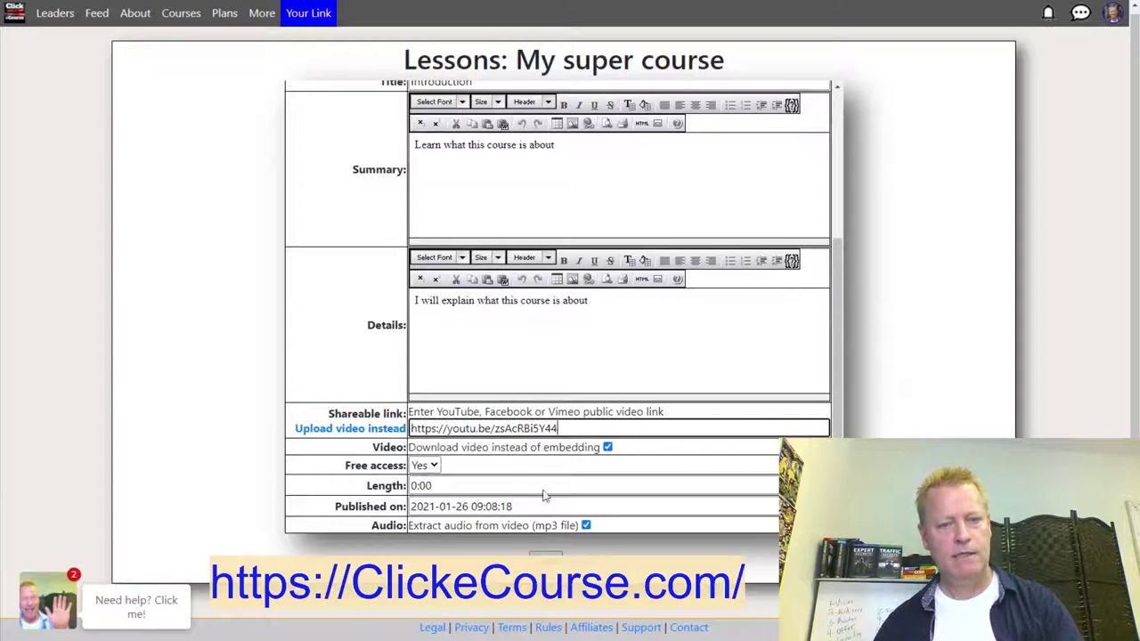
key("Tab")
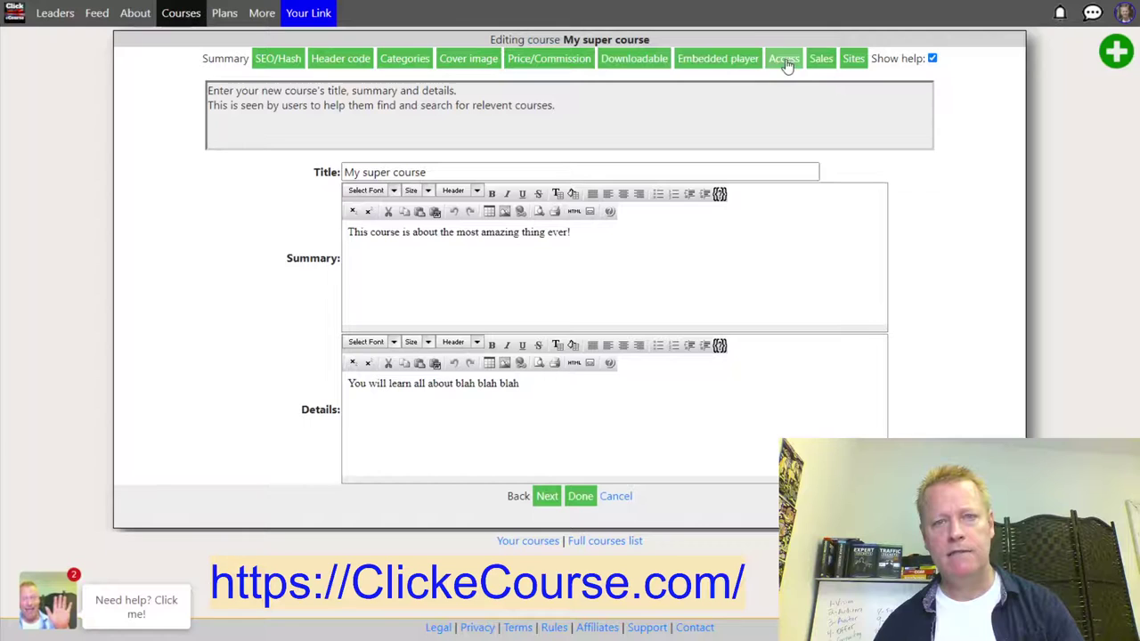
Turn off video and audio/mp3 downloads in the course's Downloadable settings and save with Done.
left_click(718, 59)
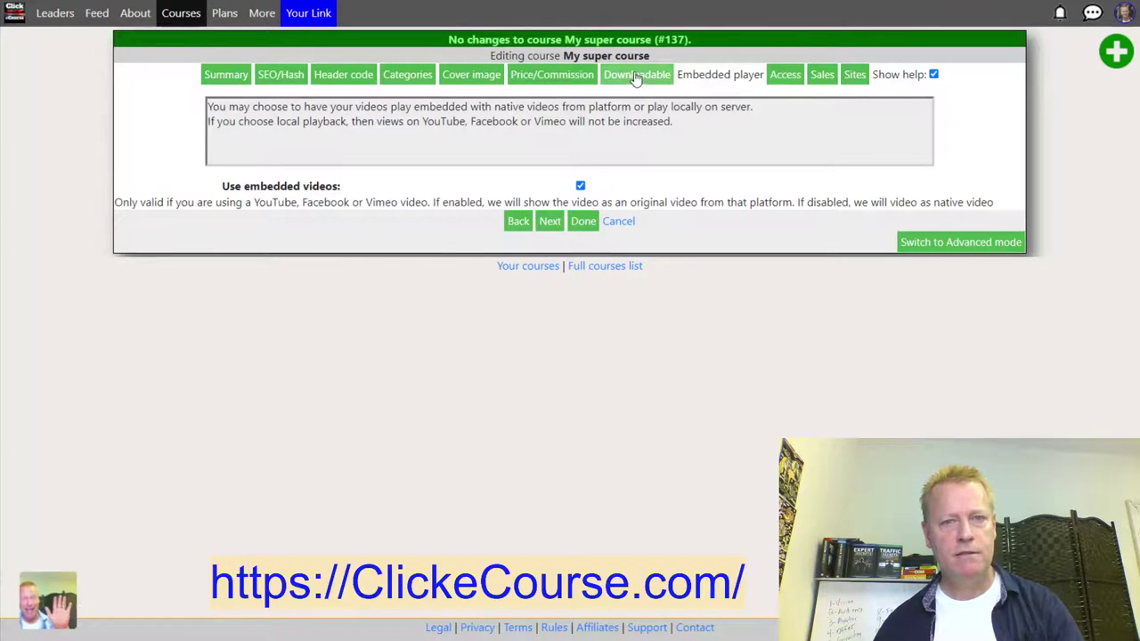
left_click(636, 75)
left_click(579, 202)
left_click(580, 186)
left_click(584, 221)
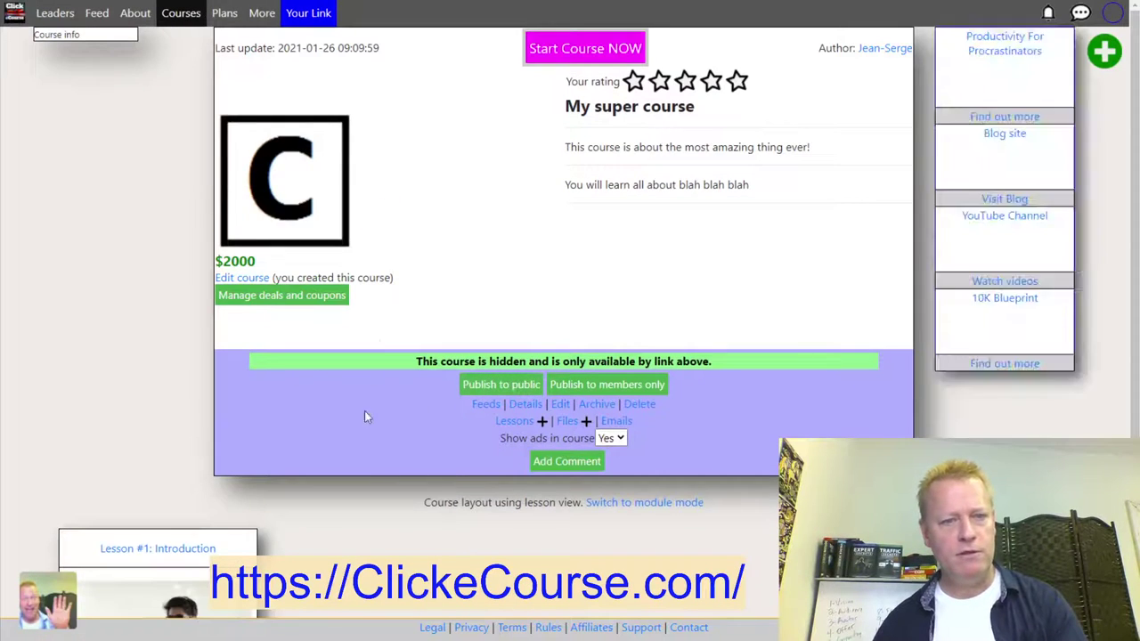
key("super+Tab")
key("Escape")
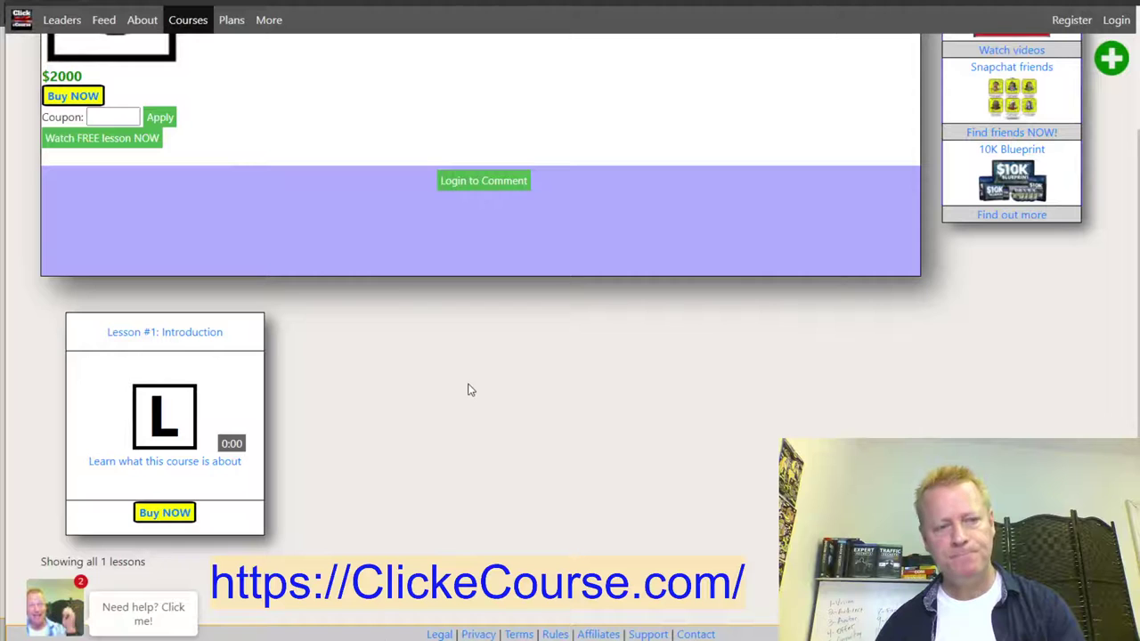
key("F5")
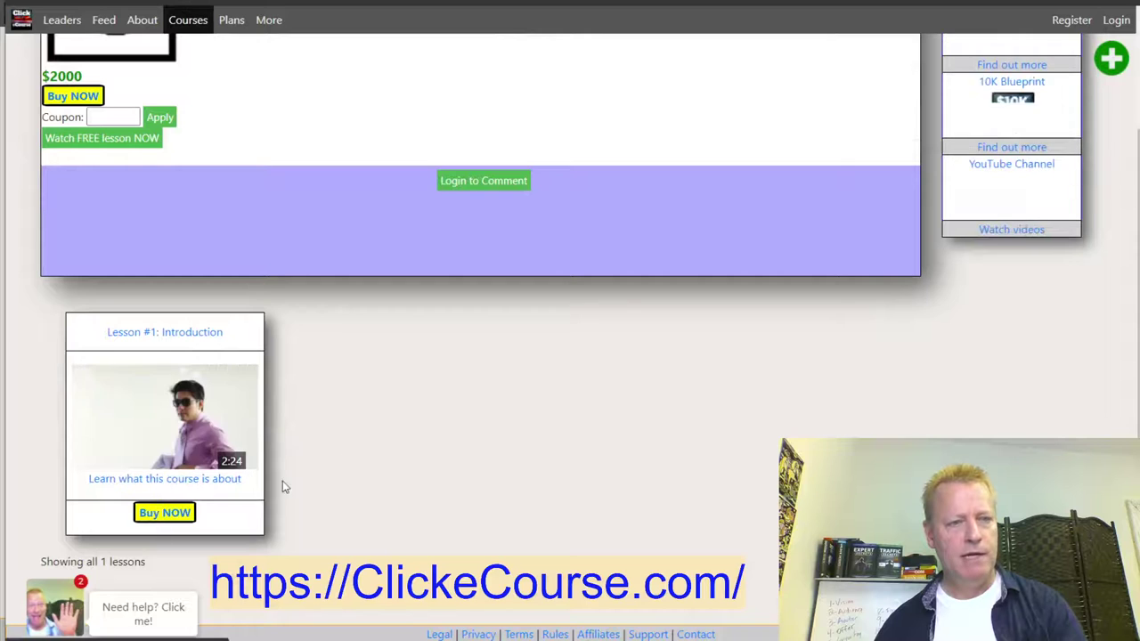
scroll(347, 486, "up", 2)
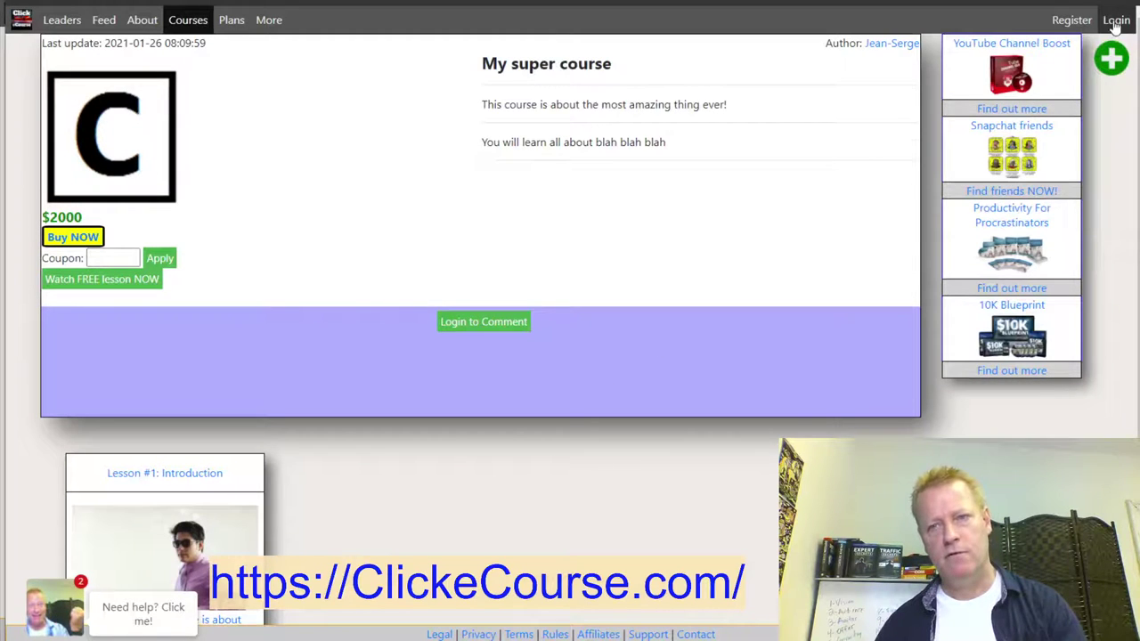
scroll(508, 446, "down", 2)
scroll(647, 469, "up", 2)
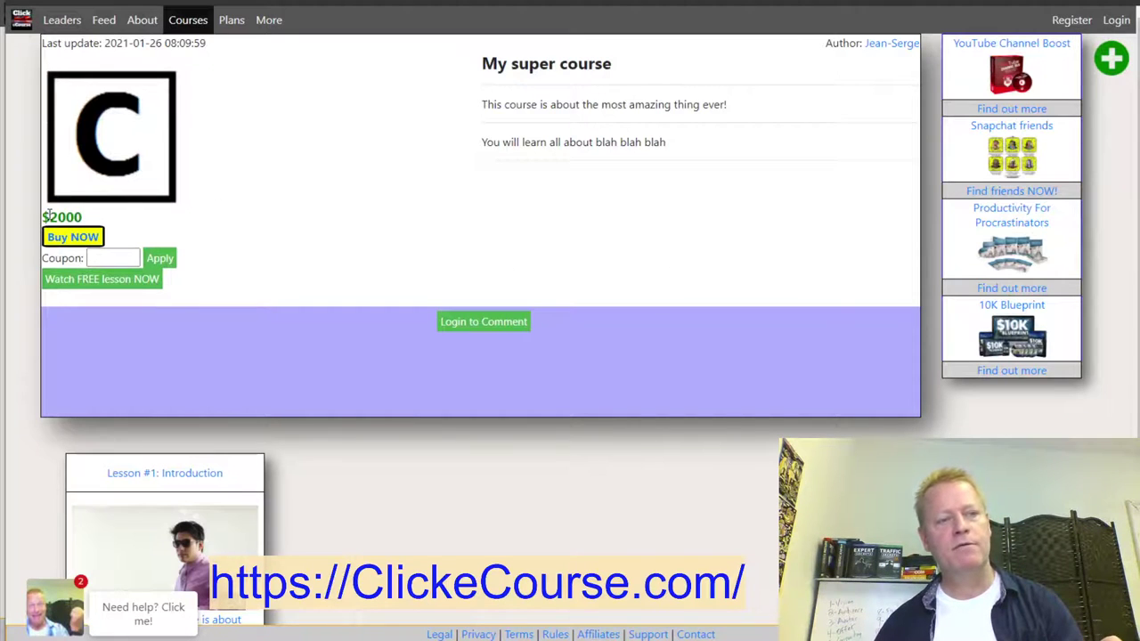
left_click_drag(48, 216, 110, 225)
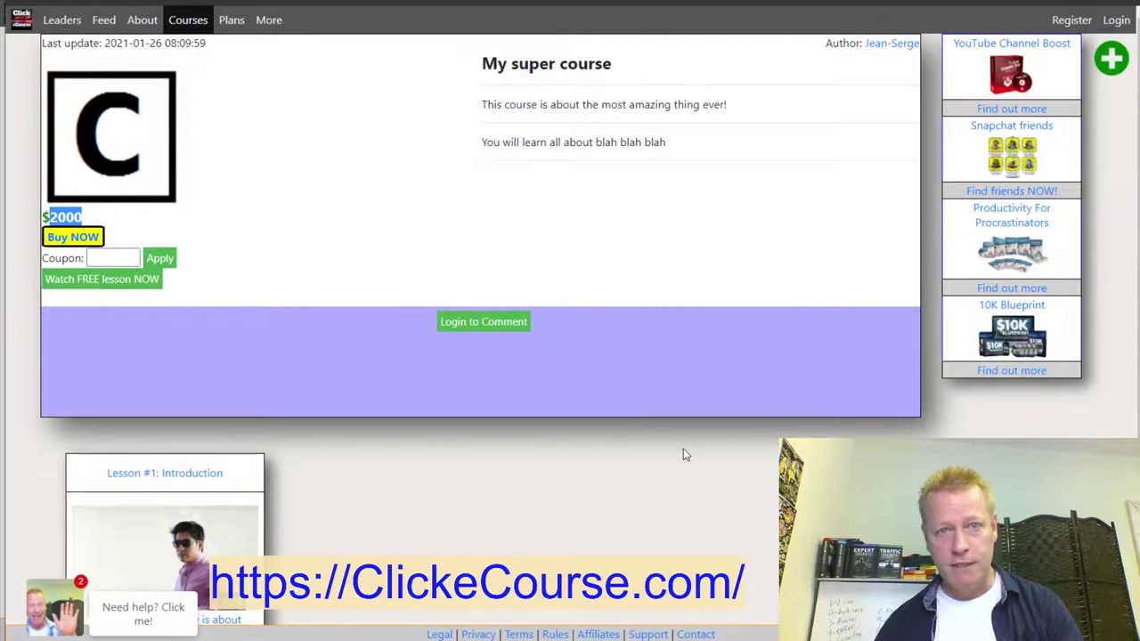
scroll(682, 453, "down", 2)
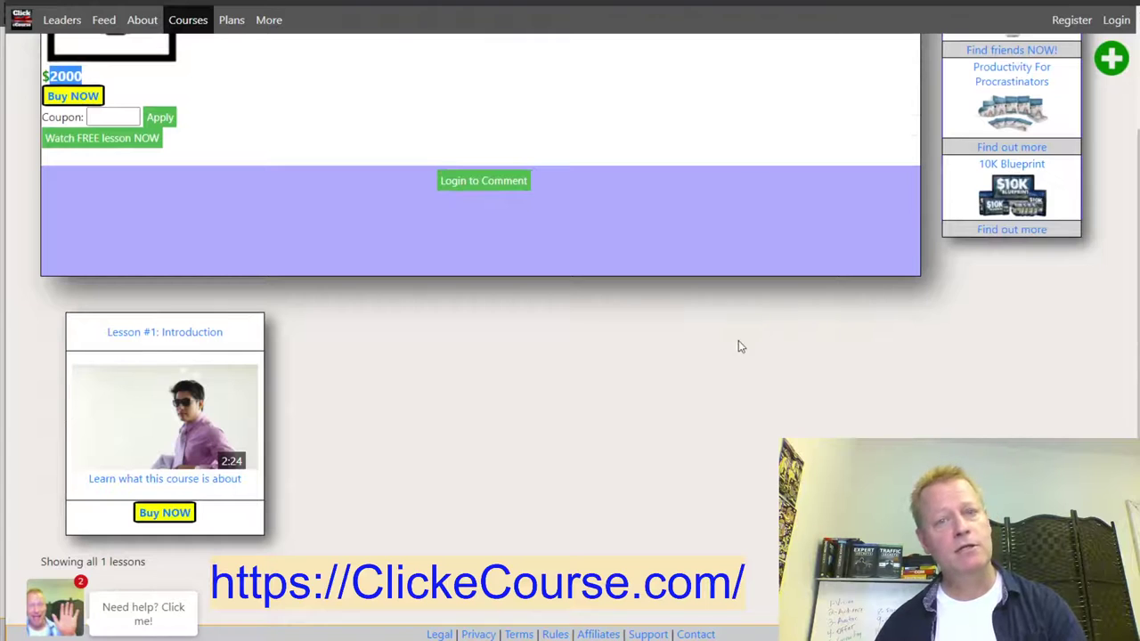
key("alt+Tab")
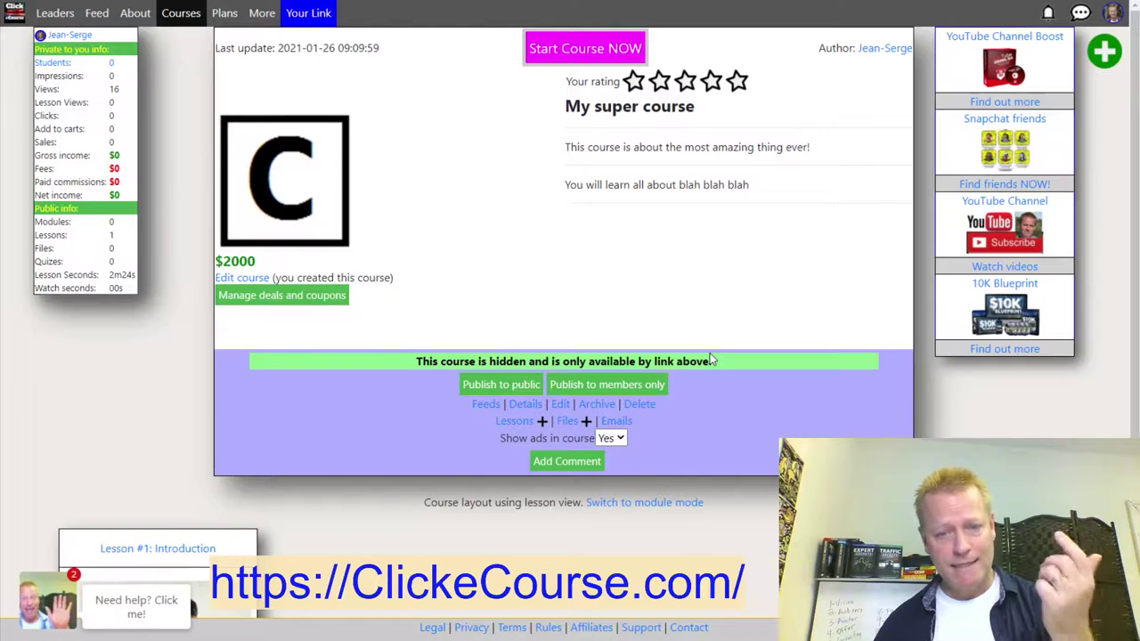
Add the line '7- Invite people to the course master class' below step 6 in notes.txt.
key("alt+Tab")
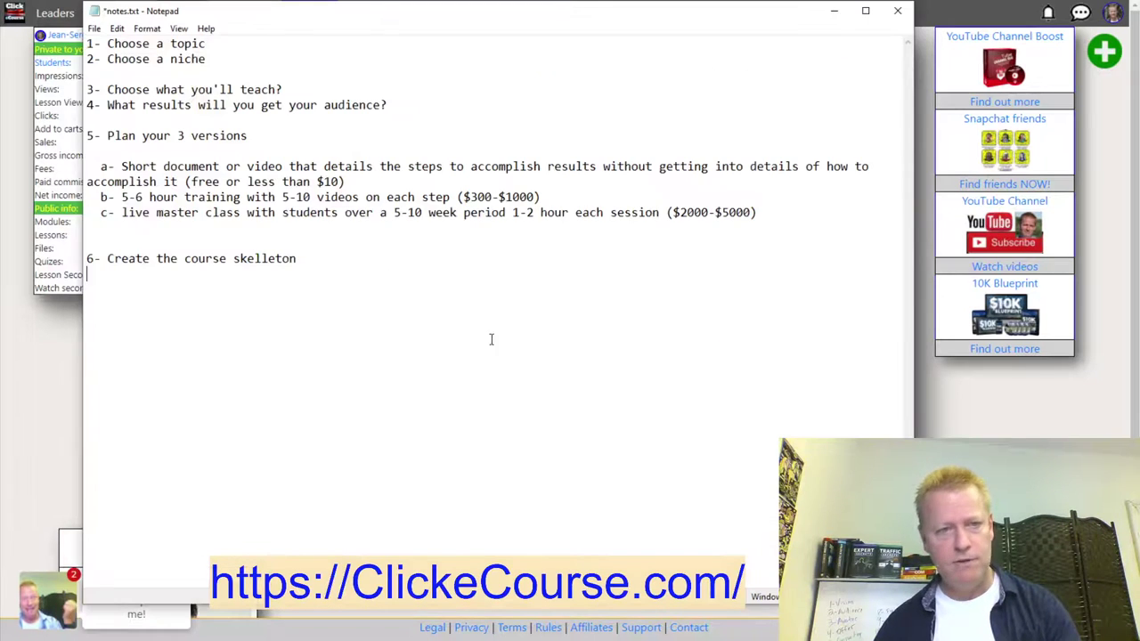
left_click_drag(149, 258, 293, 258)
left_click(261, 258)
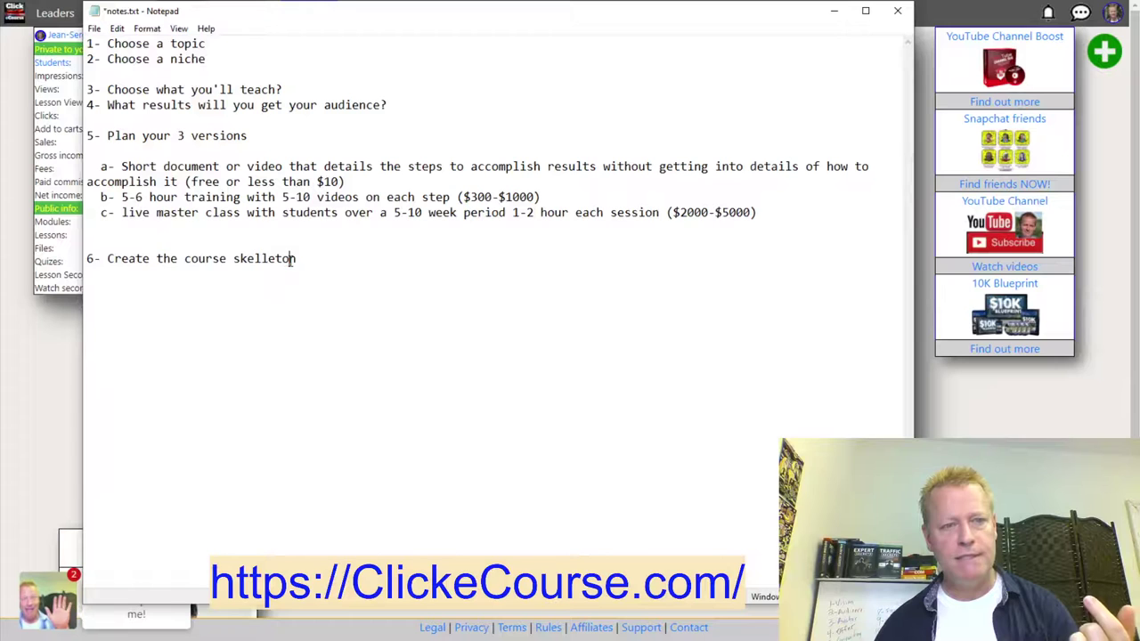
left_click(303, 262)
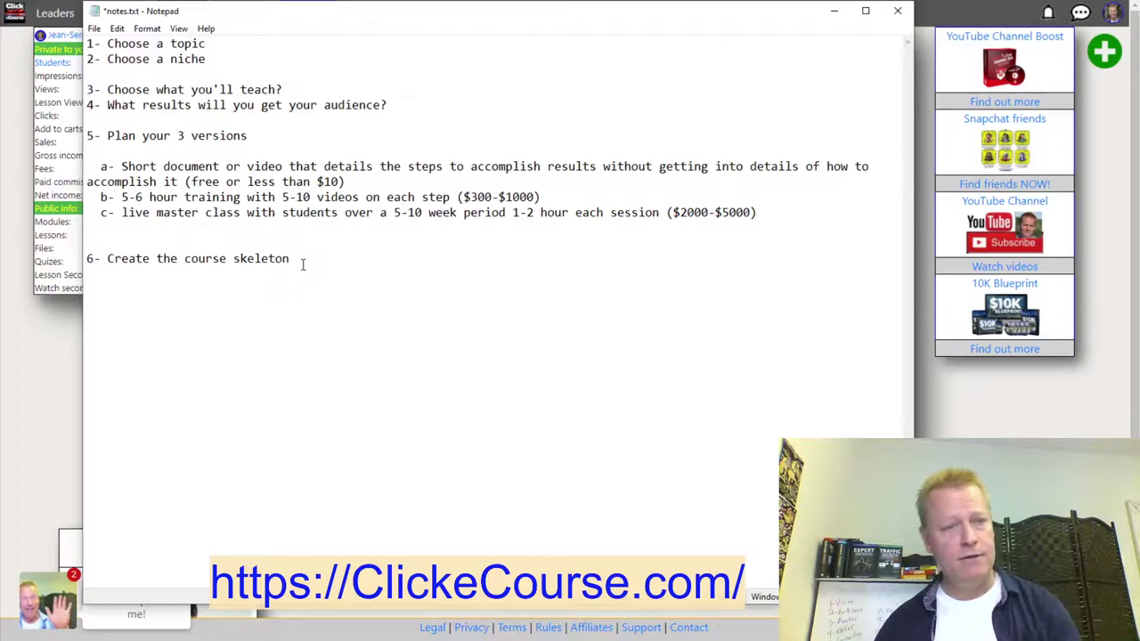
key("Return")
key("Return")
type("7- Invite peo")
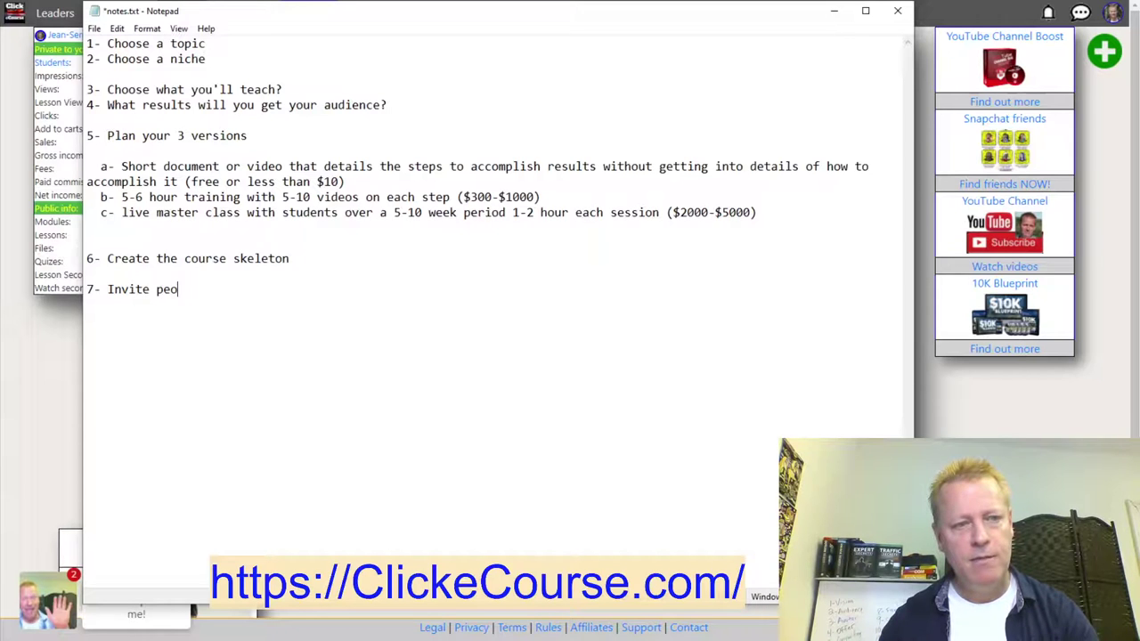
type("pl")
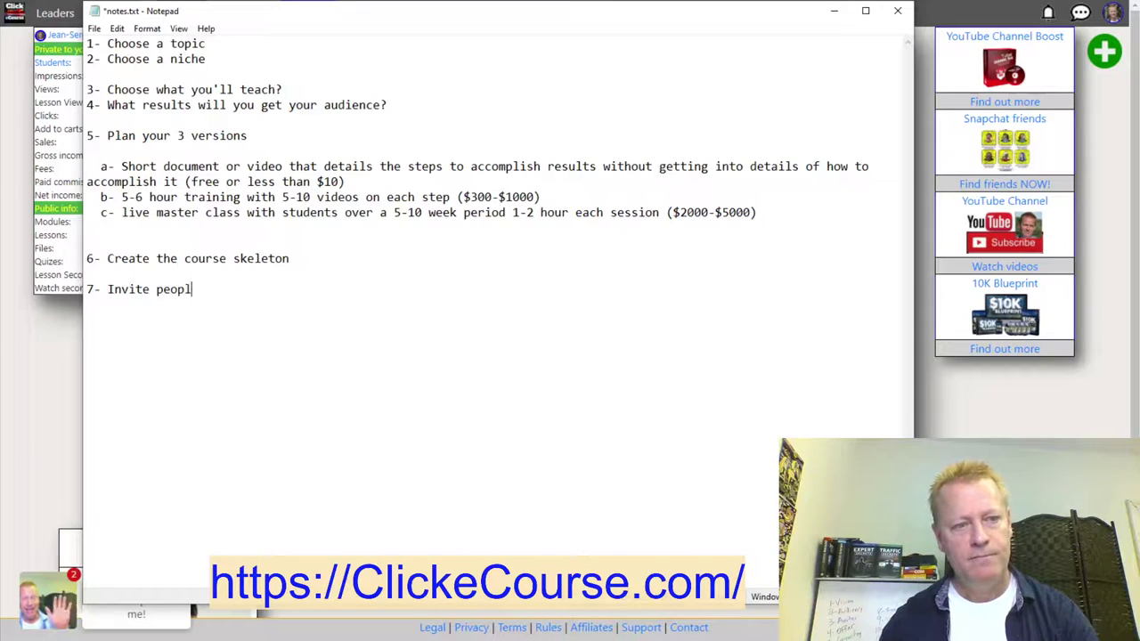
type("e to the course ")
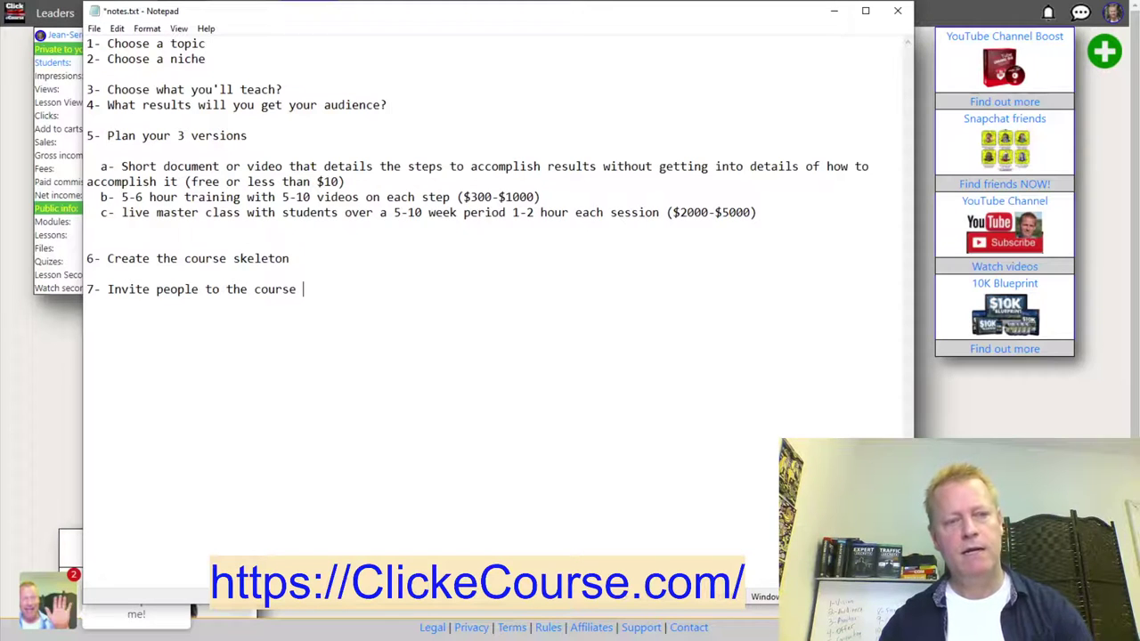
type("master")
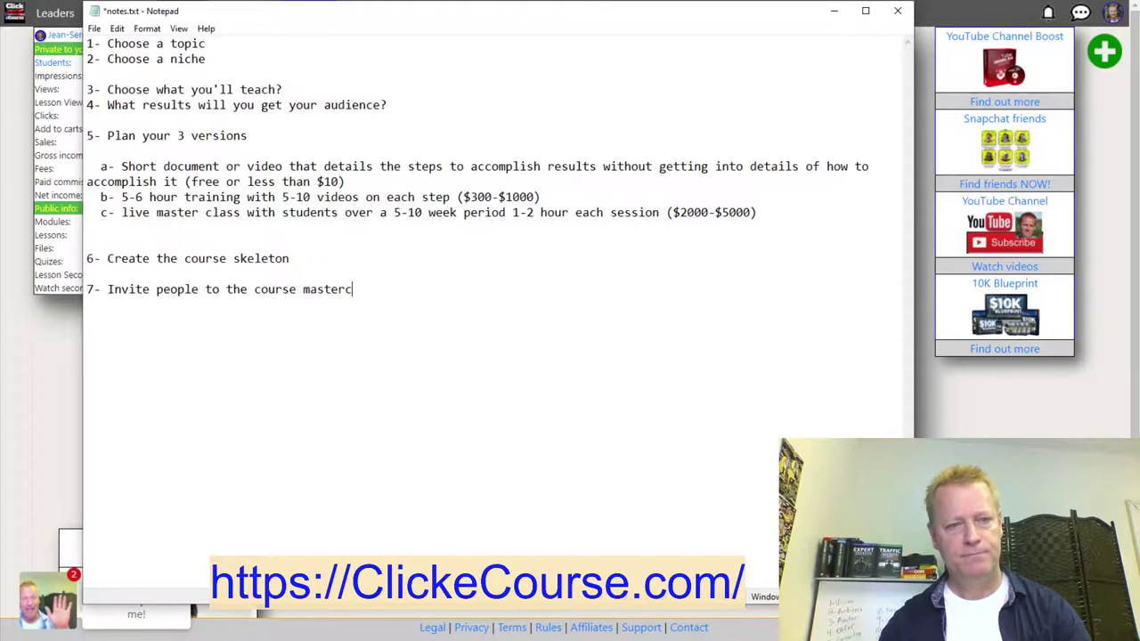
type(" class")
key("Return")
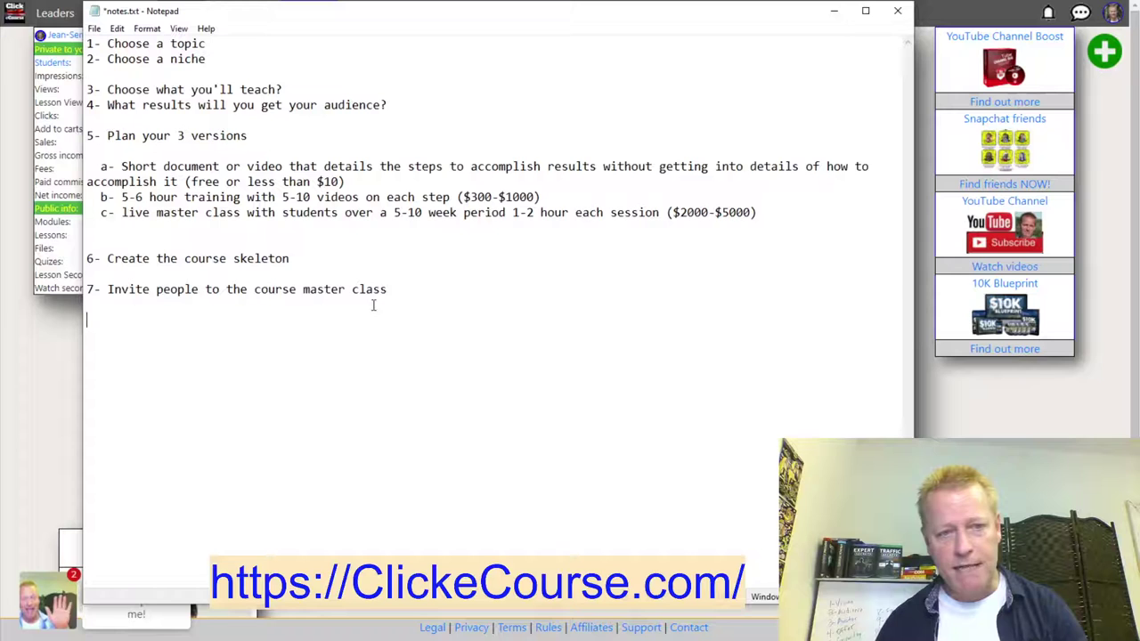
key("BackSpace")
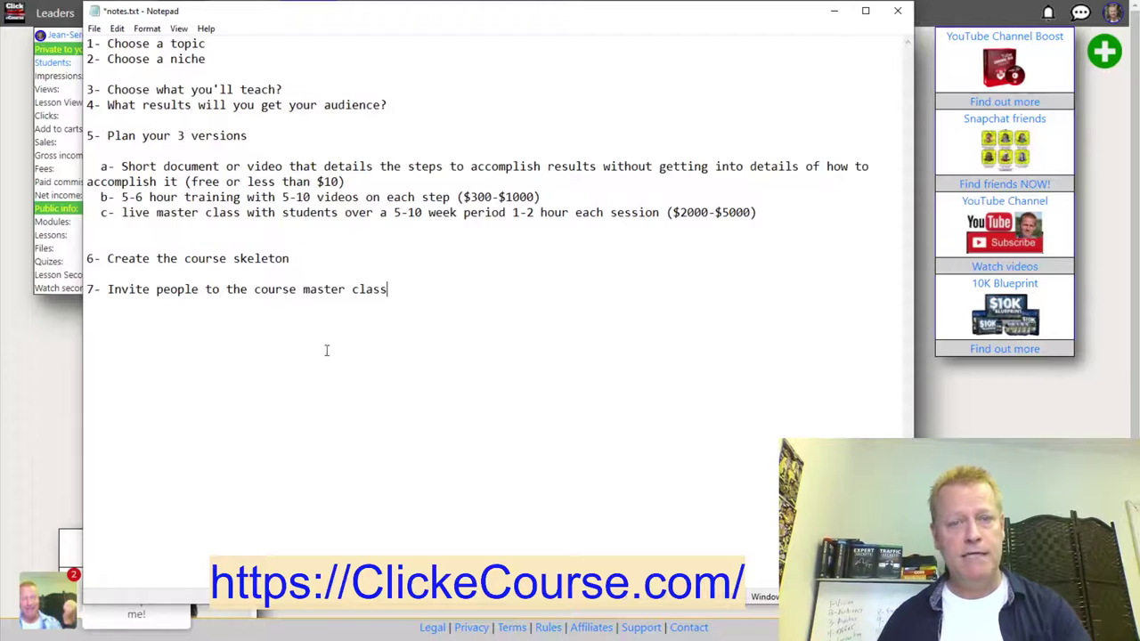
double_click(694, 212)
double_click(738, 212)
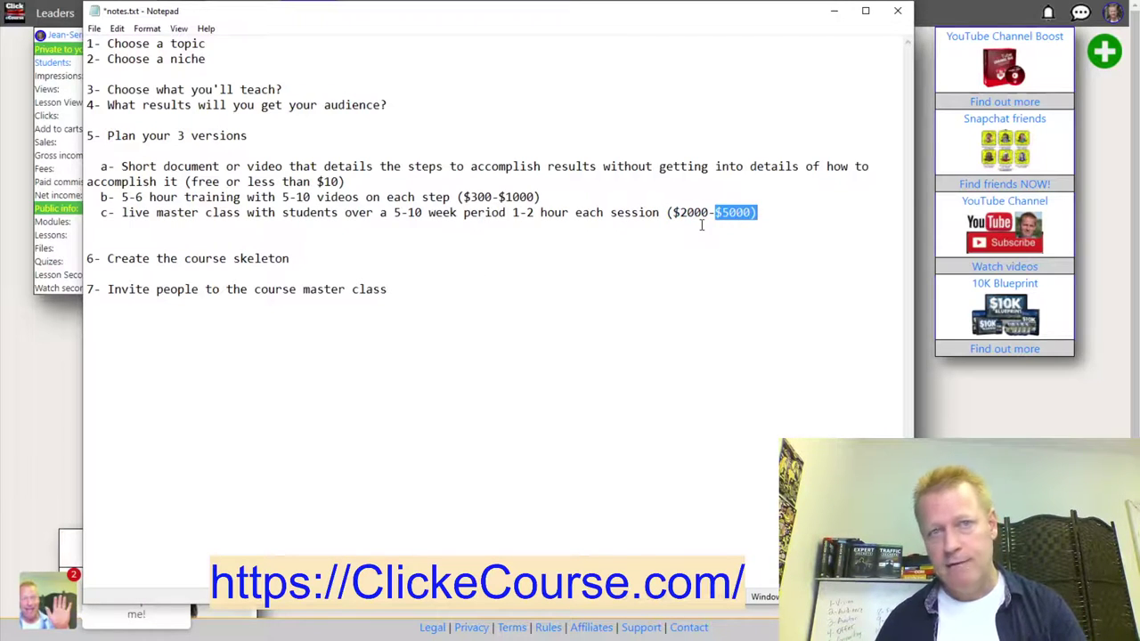
left_click(433, 289)
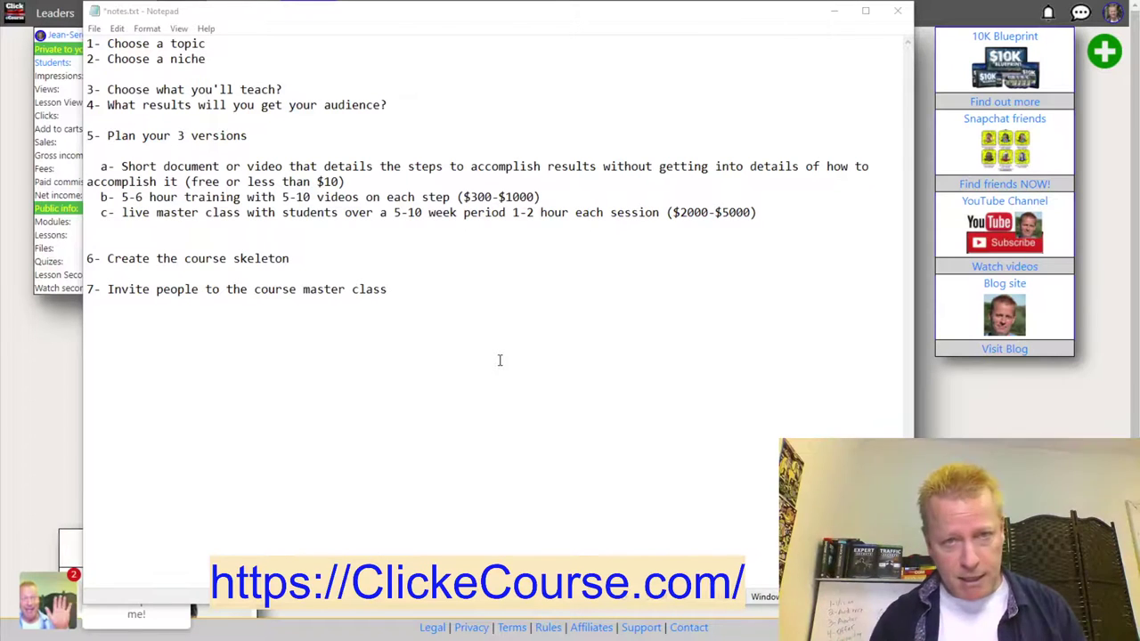
left_click(401, 295)
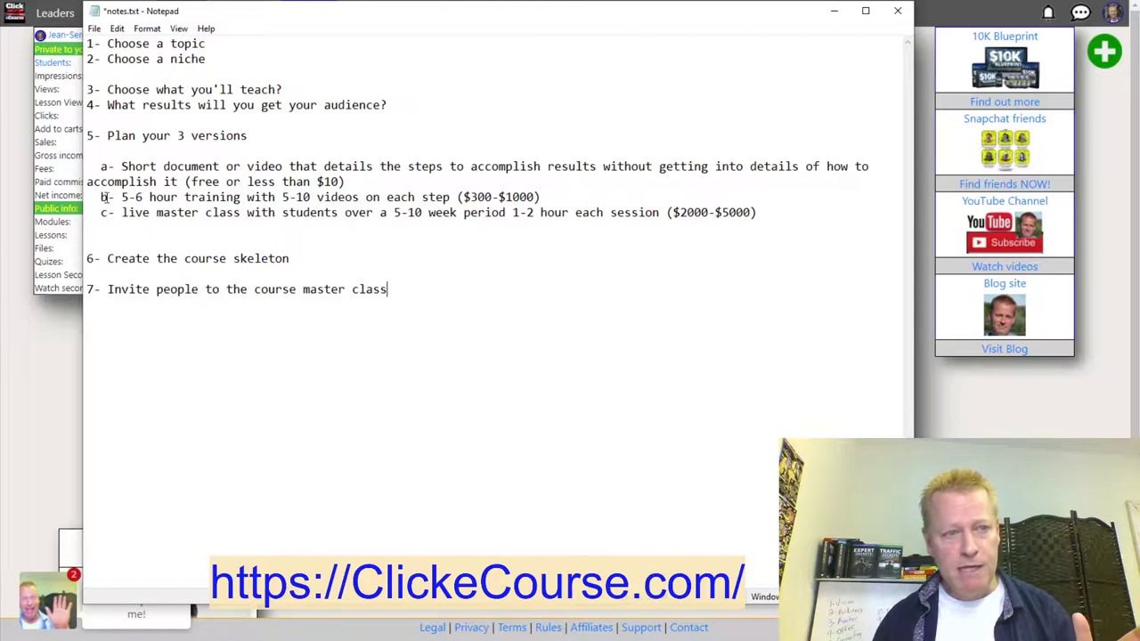
Highlight the b- training version, version a's description and the $2000-$5000 price range, then return to the browser.
left_click_drag(100, 197, 538, 197)
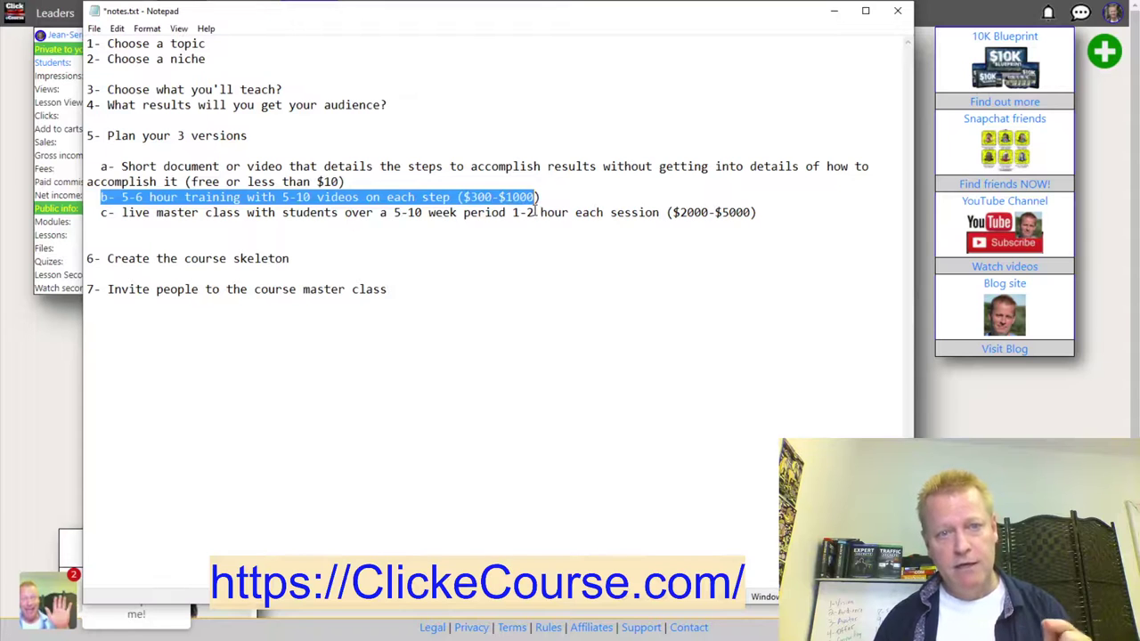
left_click(534, 212)
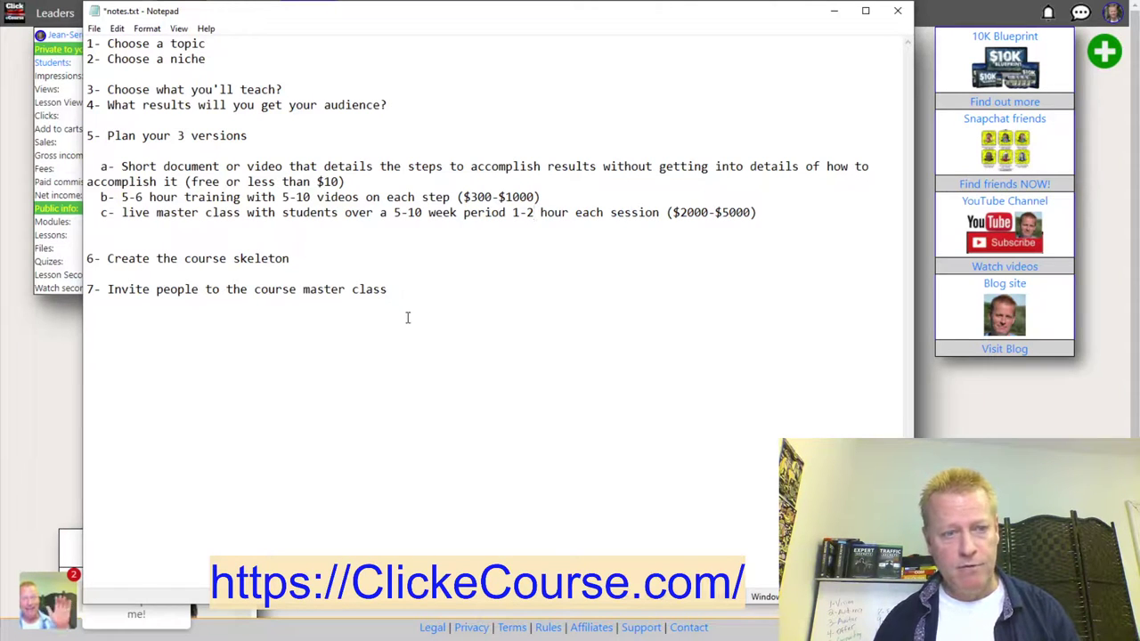
left_click(396, 292)
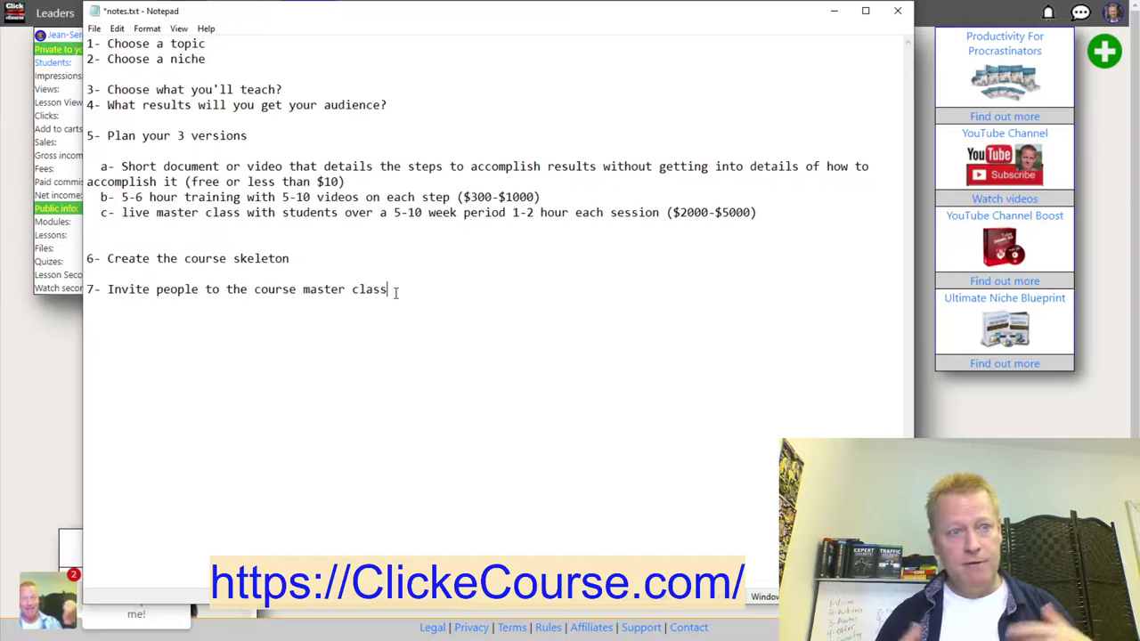
left_click_drag(248, 169, 361, 170)
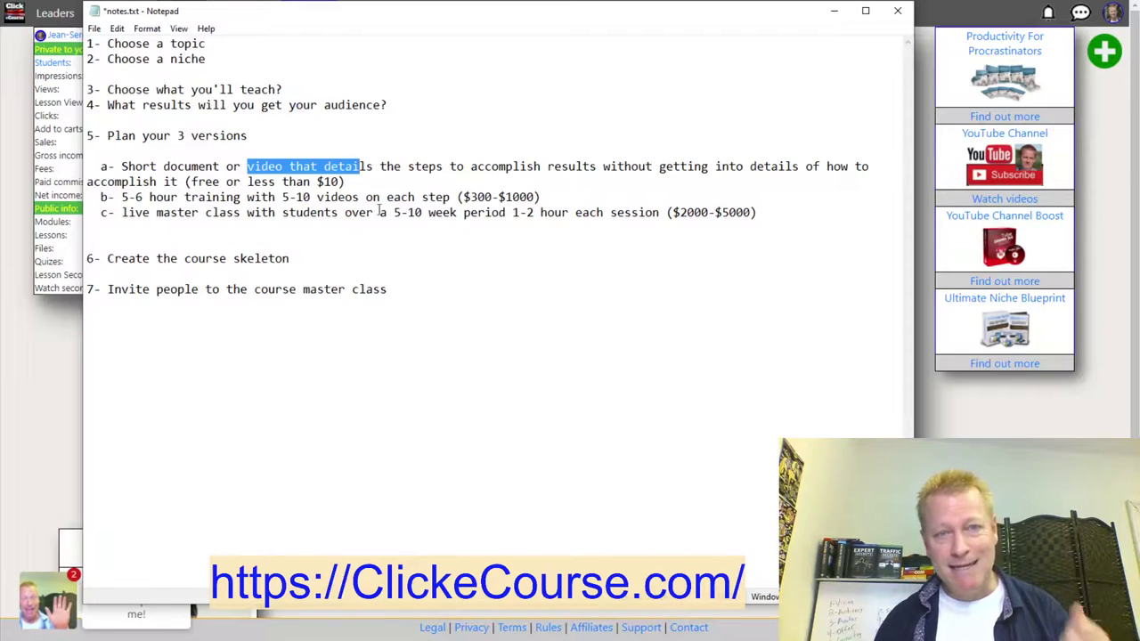
left_click_drag(347, 182, 211, 167)
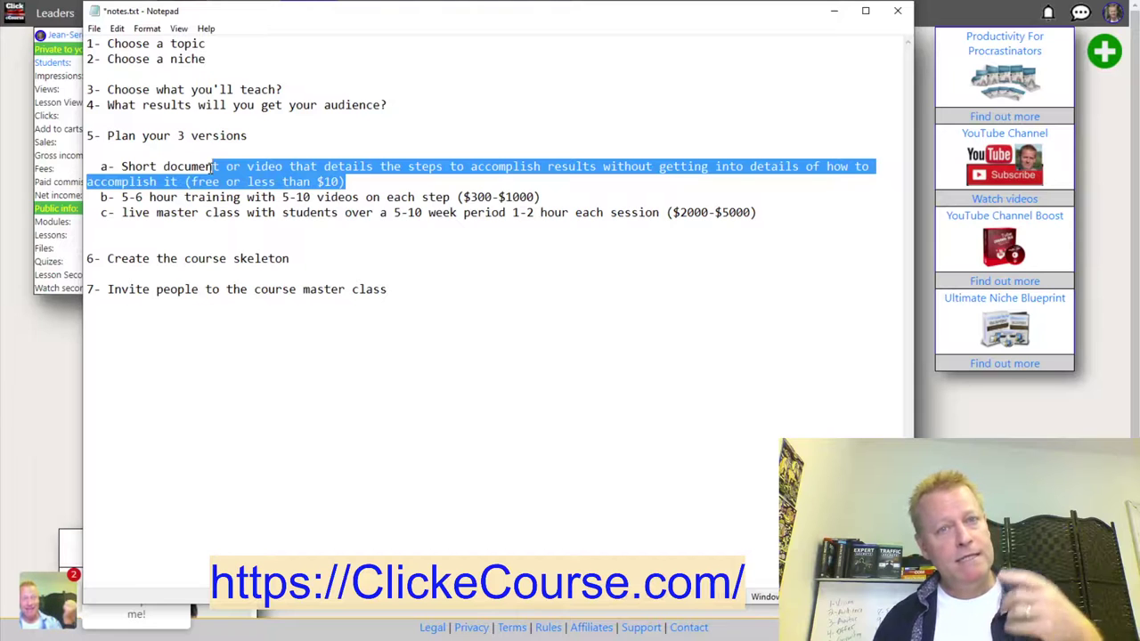
left_click(397, 288)
left_click_drag(674, 212, 746, 211)
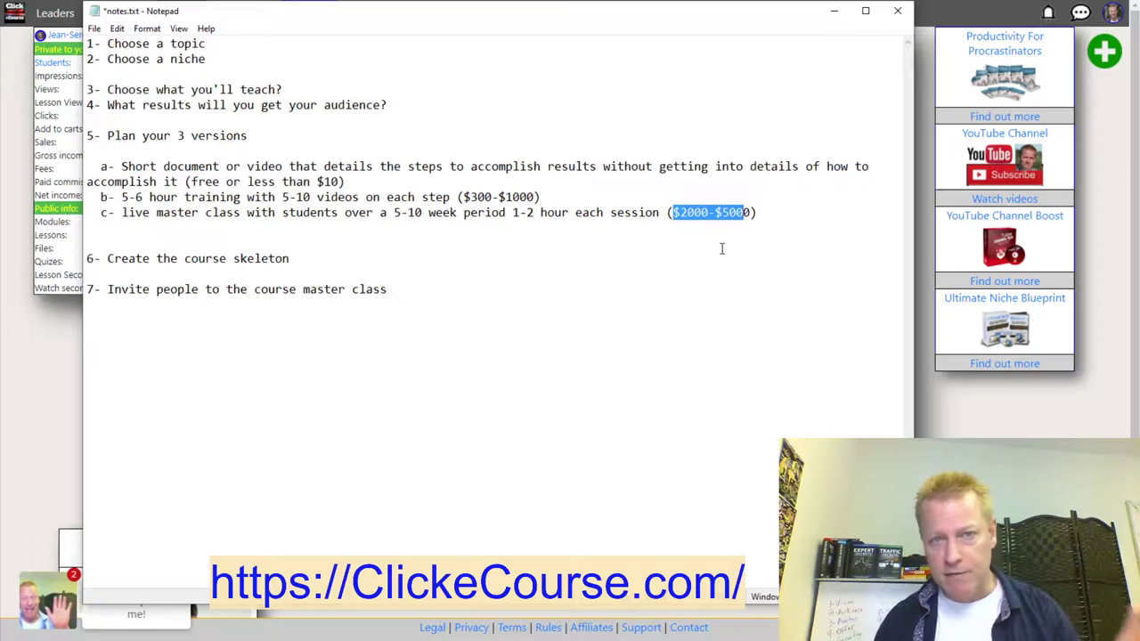
left_click(644, 257)
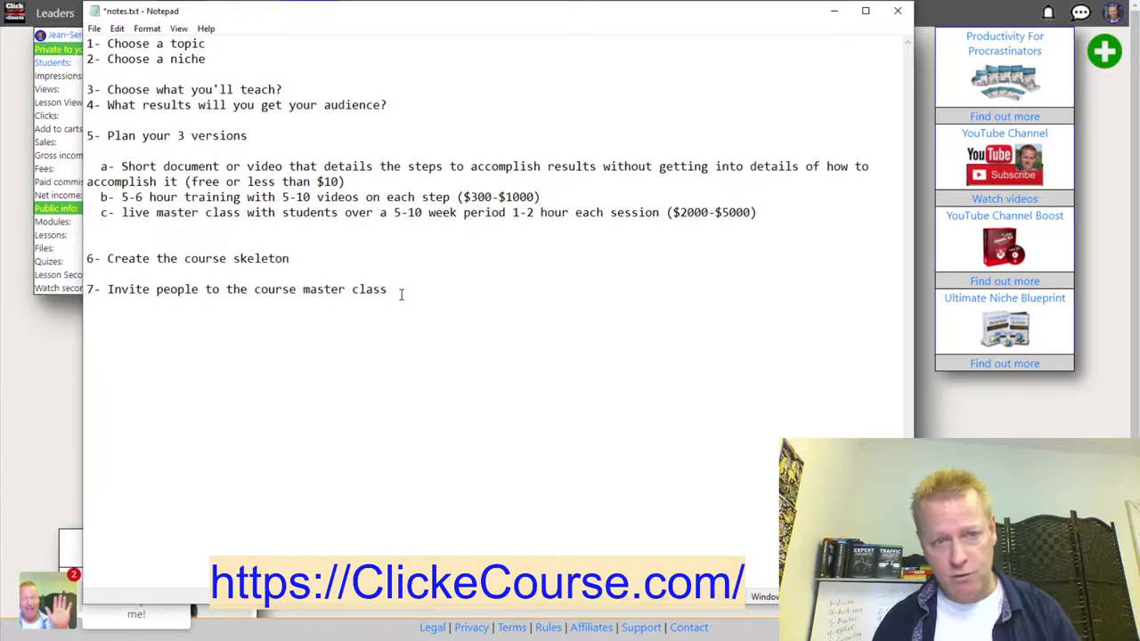
left_click(983, 438)
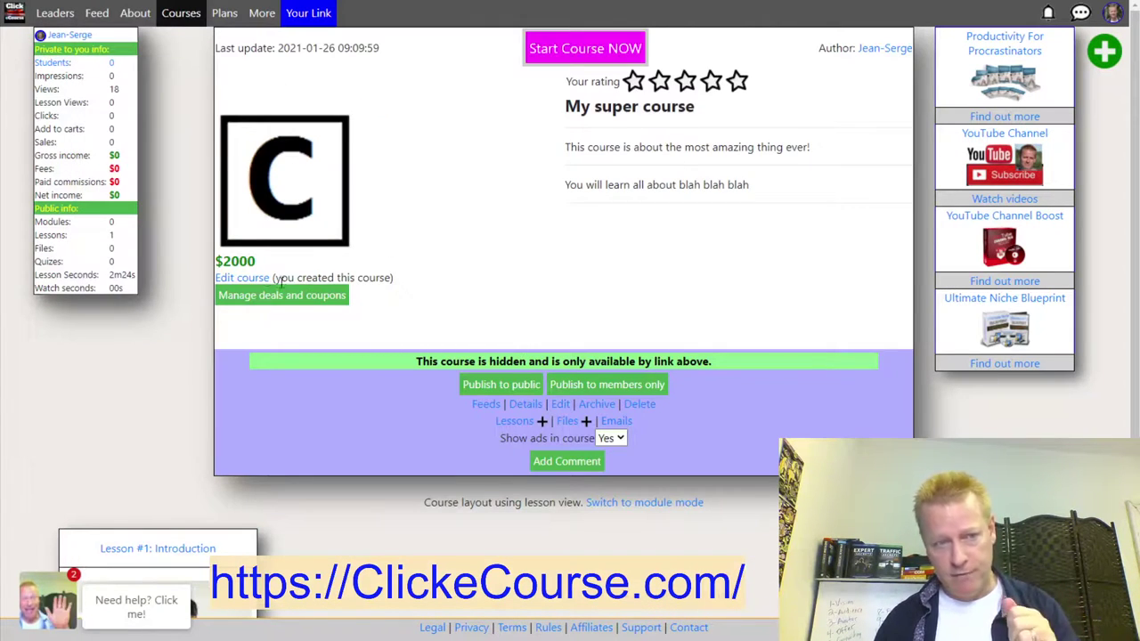
Highlight the course's $2000 price and part of its title on the course page.
double_click(240, 260)
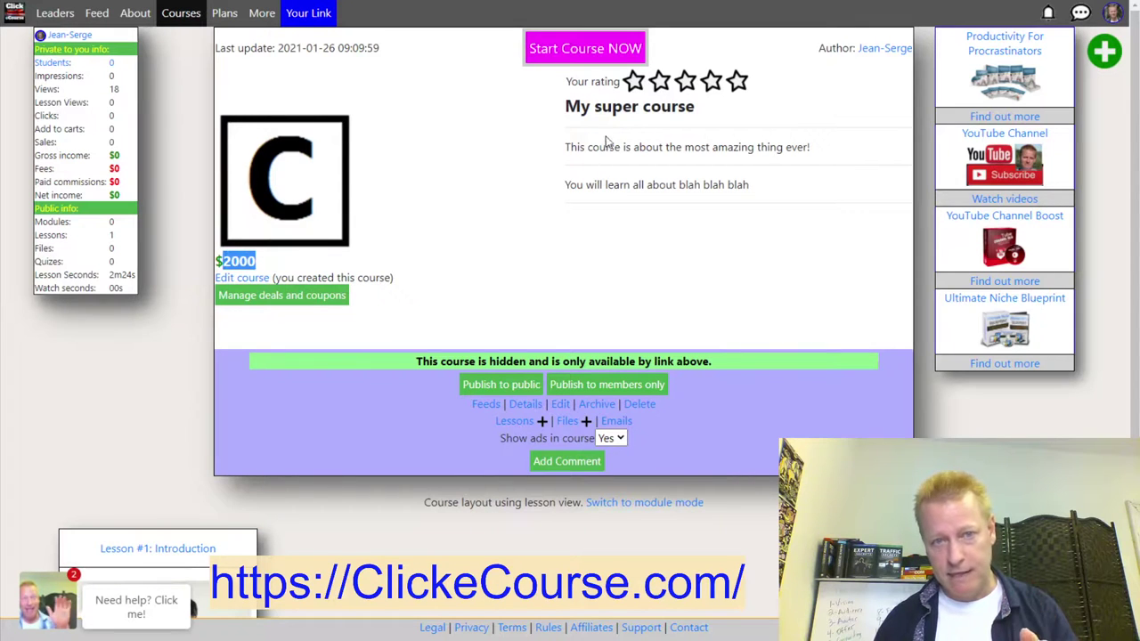
left_click_drag(565, 107, 675, 114)
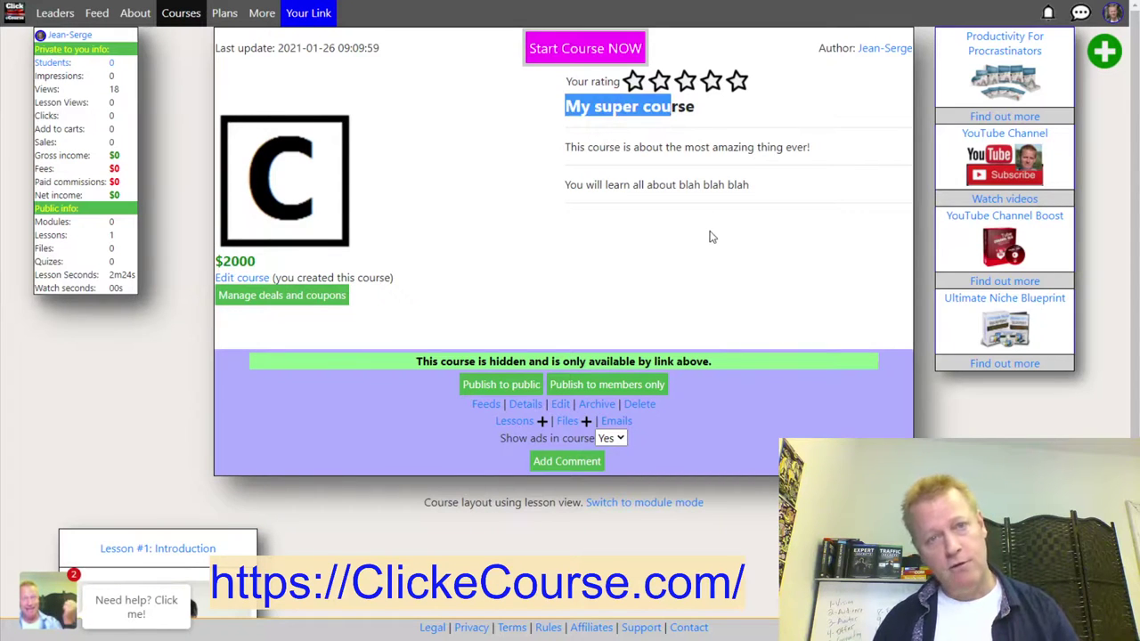
double_click(244, 260)
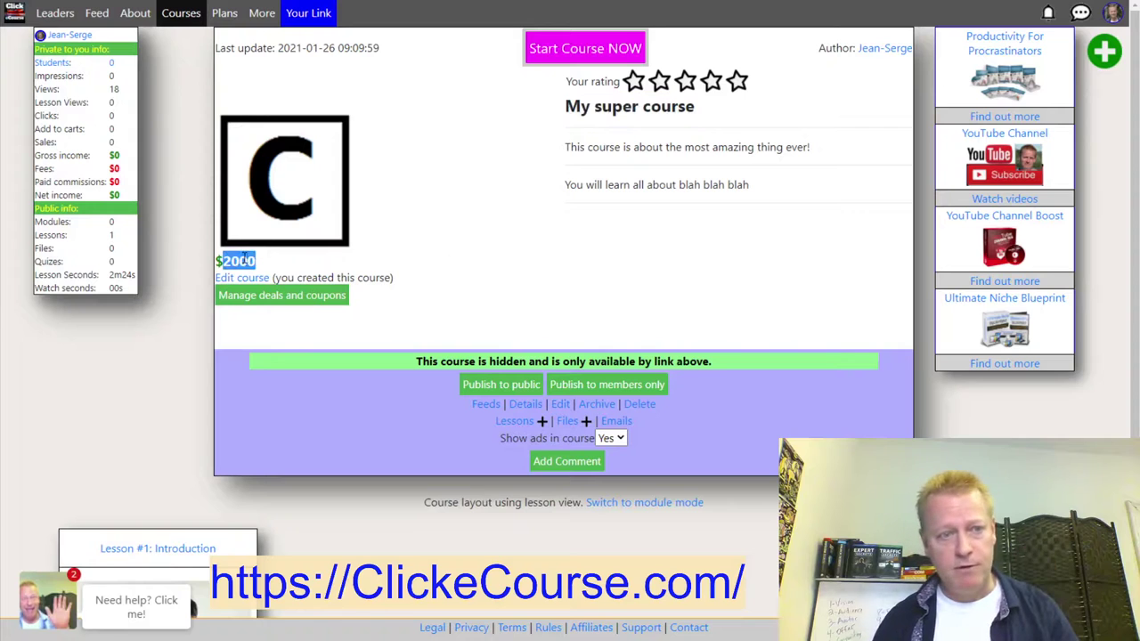
Create coupon coupon123 with price 150 and max count 20, then reload the coupon list.
left_click(281, 298)
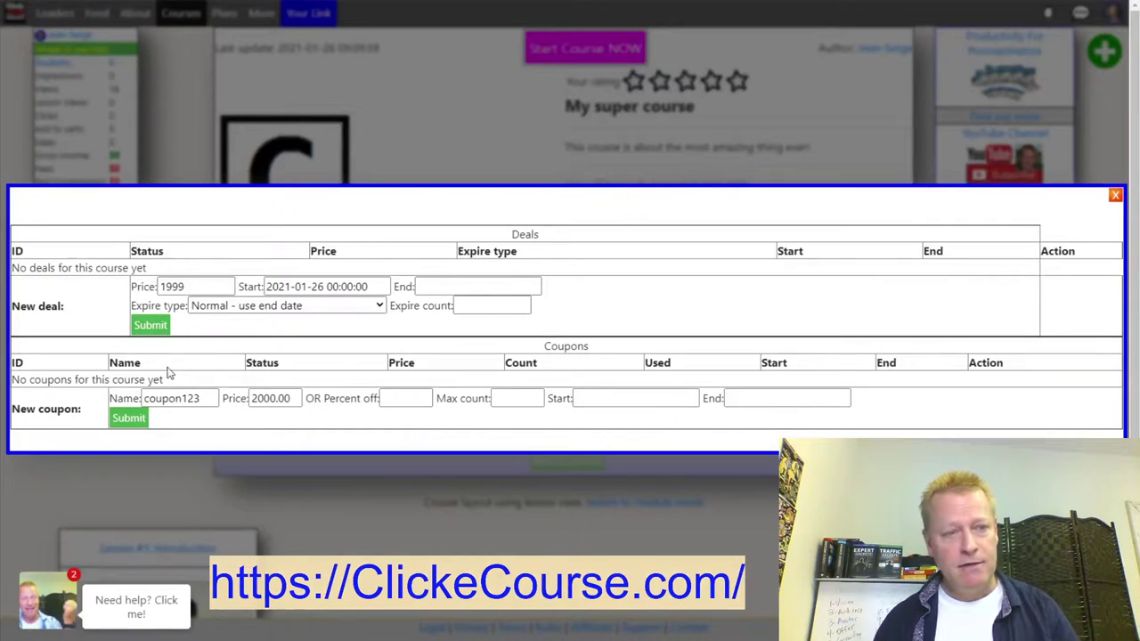
left_click(175, 398)
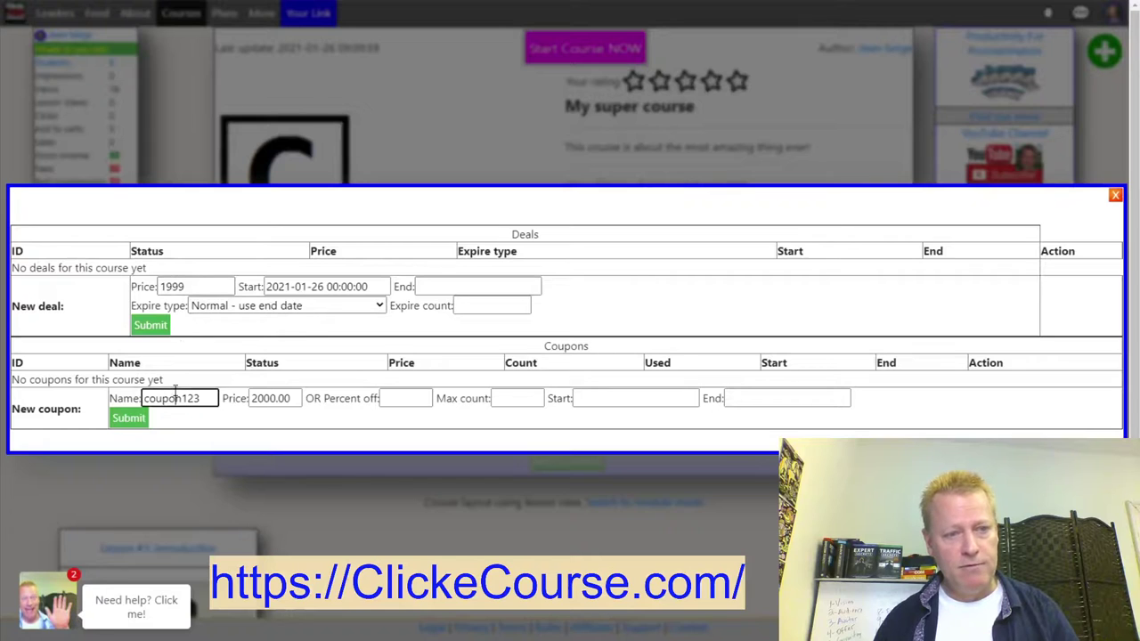
double_click(276, 398)
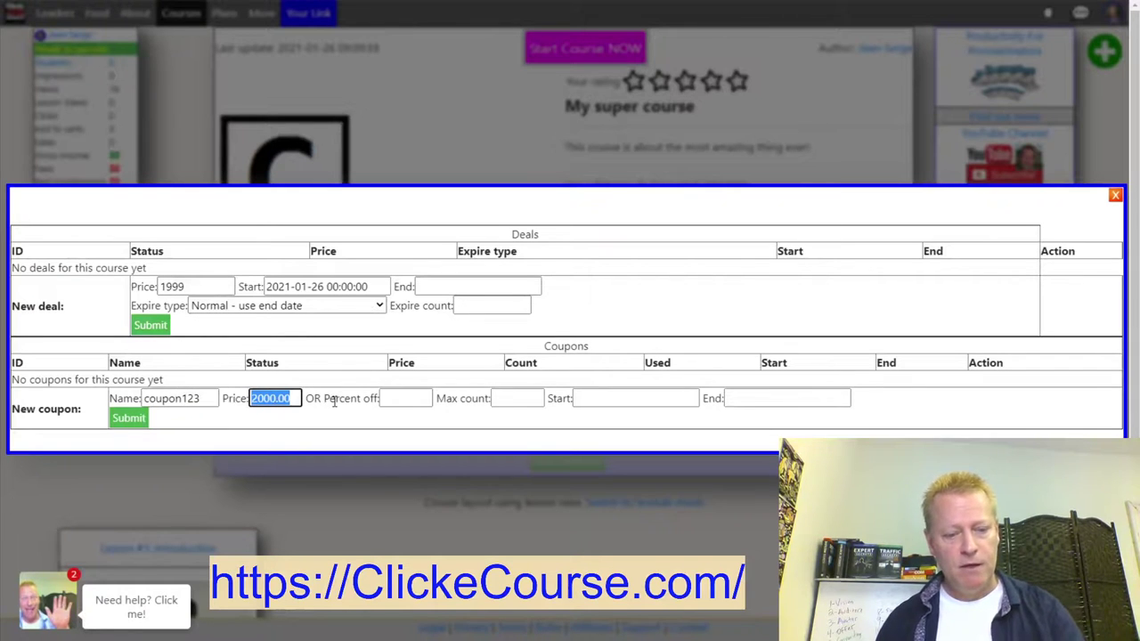
type("150")
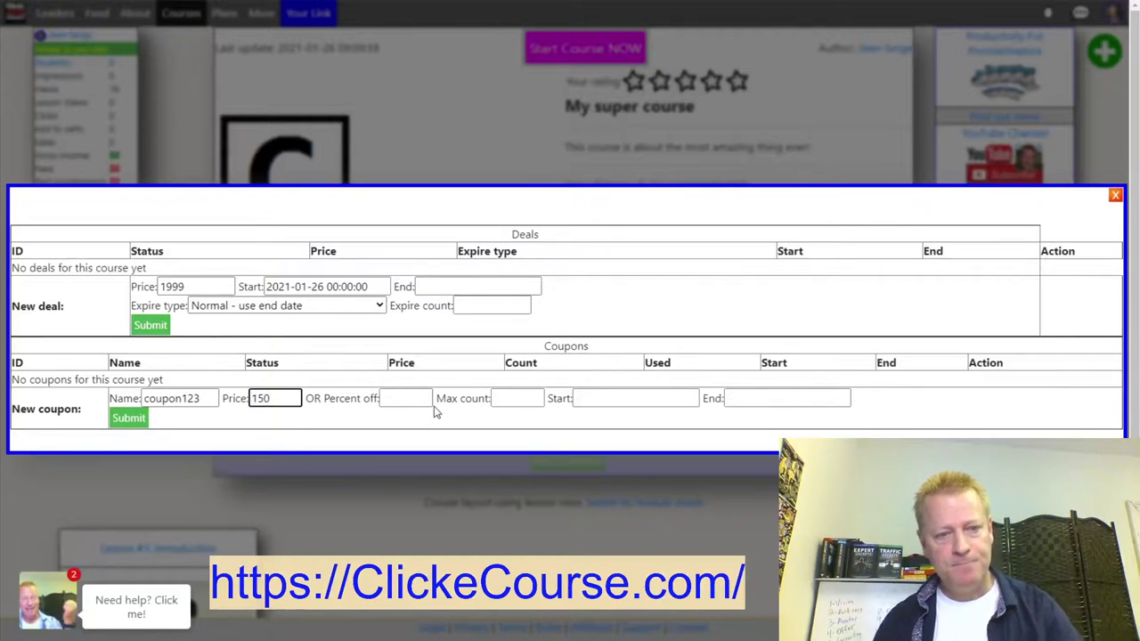
left_click(507, 401)
type("20")
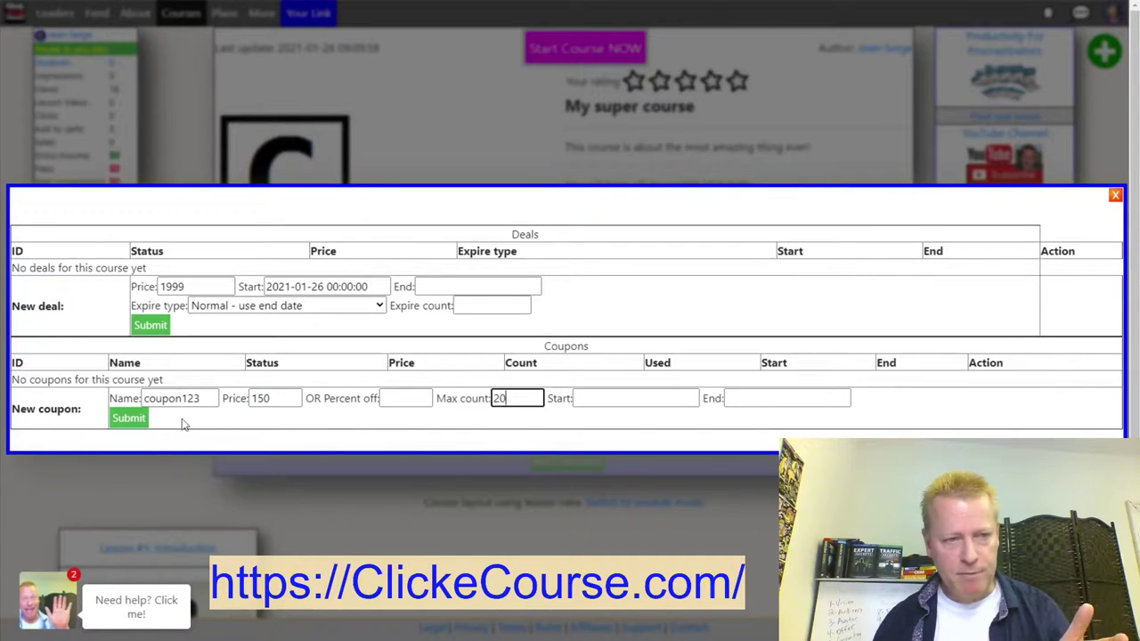
left_click(128, 417)
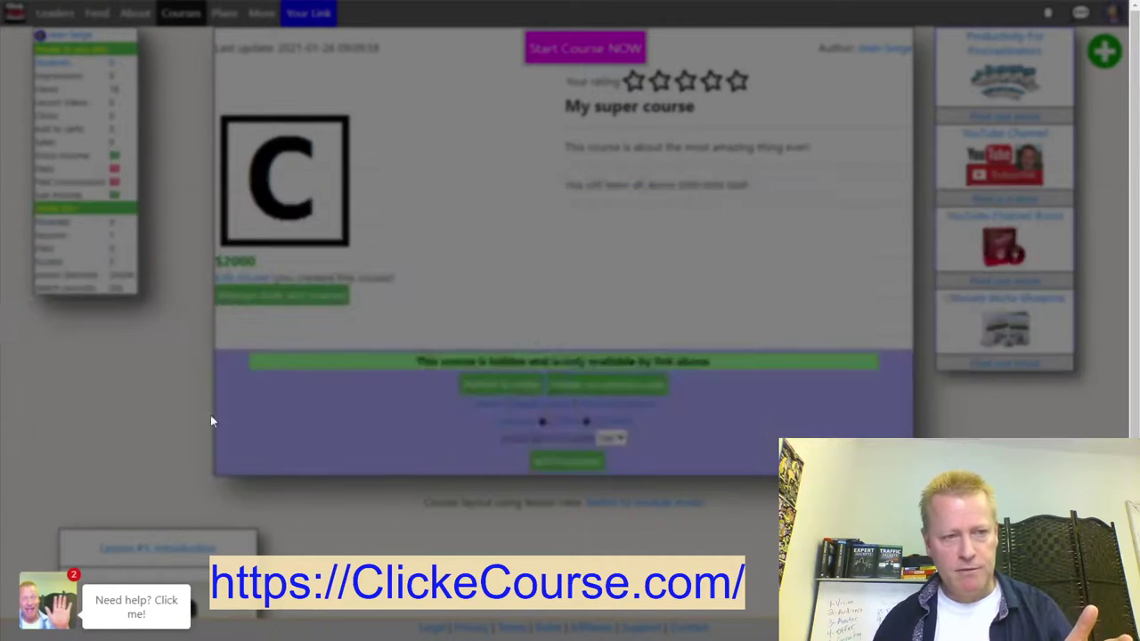
left_click(567, 336)
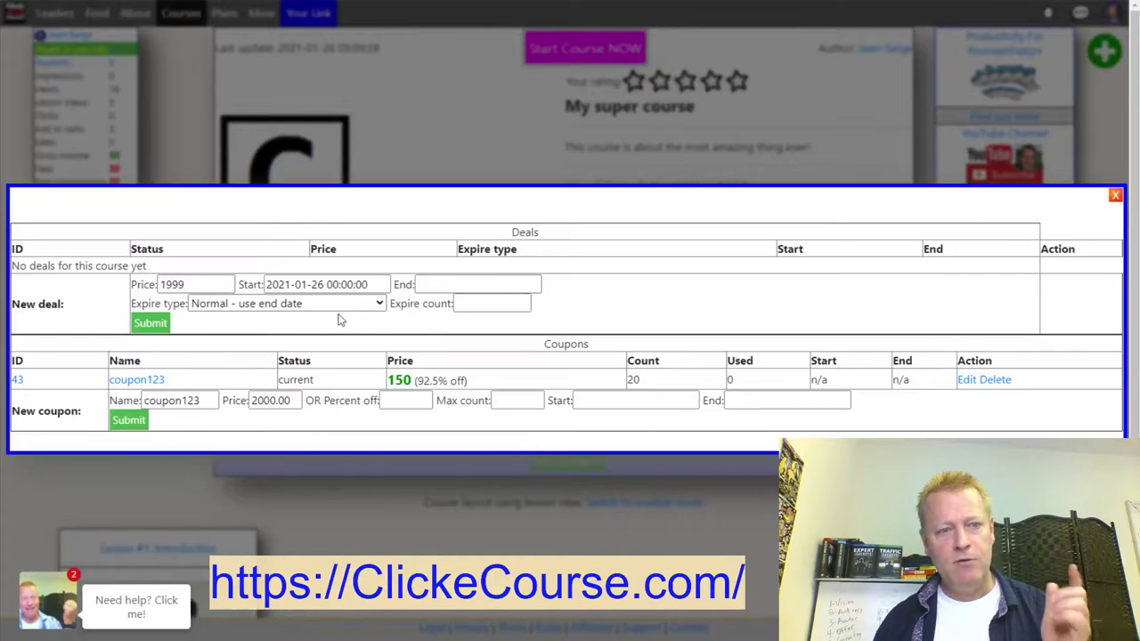
Copy the link address of coupon123 from the reopened deals and coupons manager.
left_click(1114, 195)
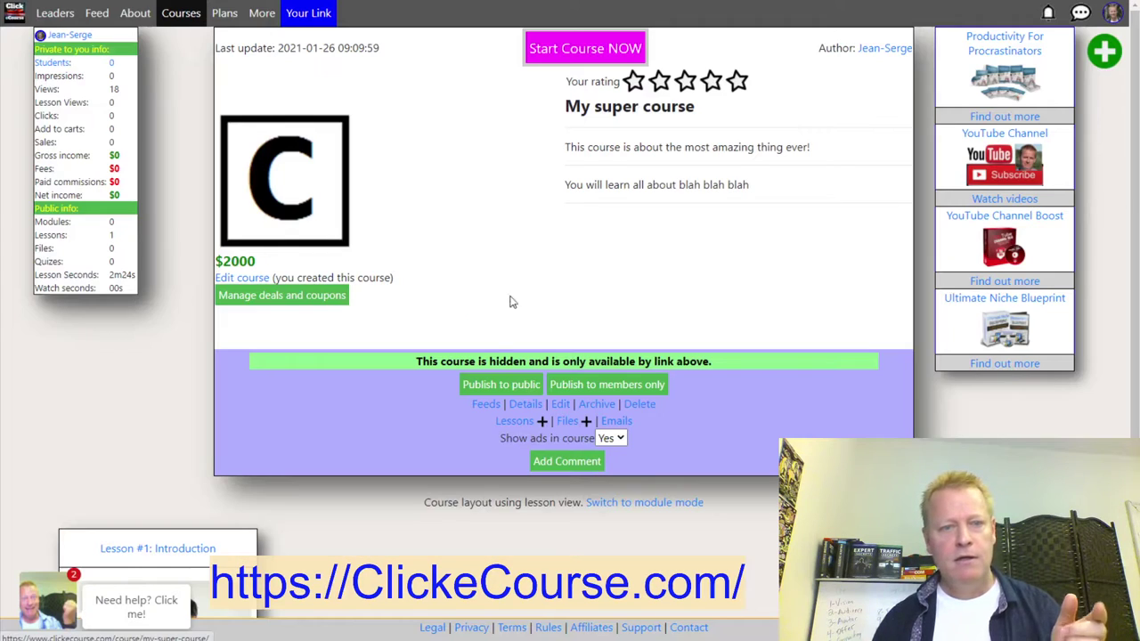
left_click(272, 295)
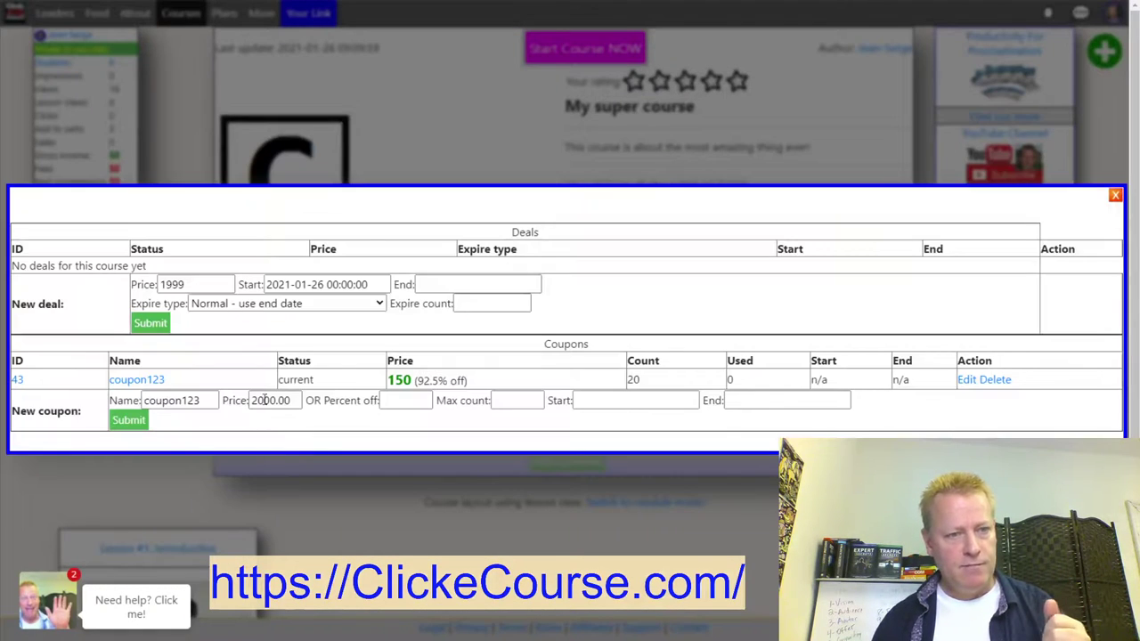
right_click(136, 378)
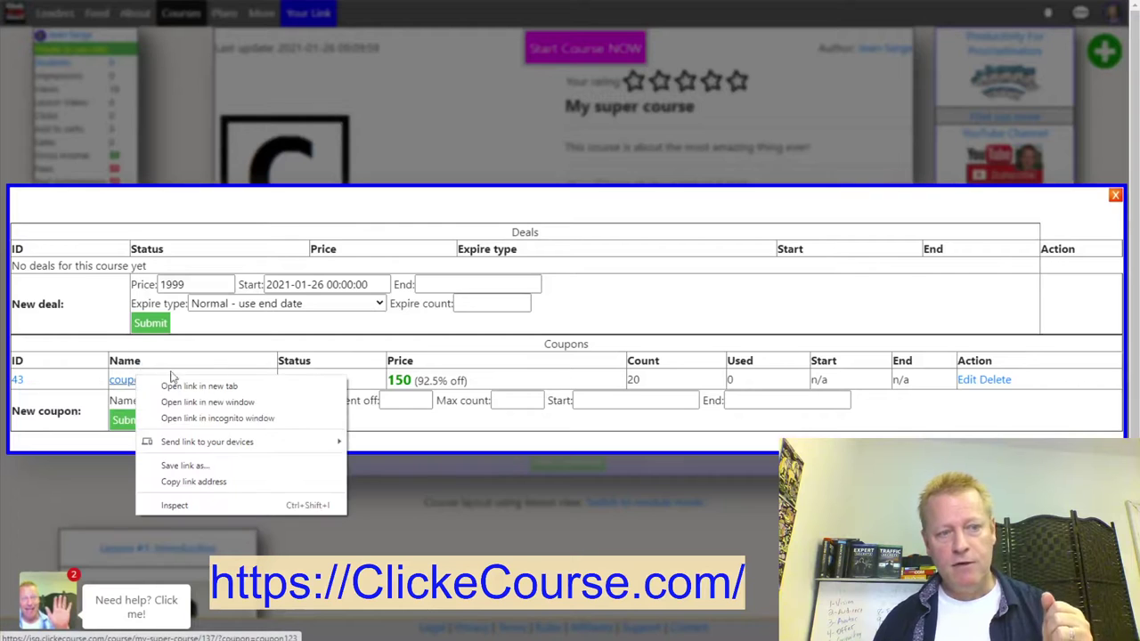
left_click(184, 482)
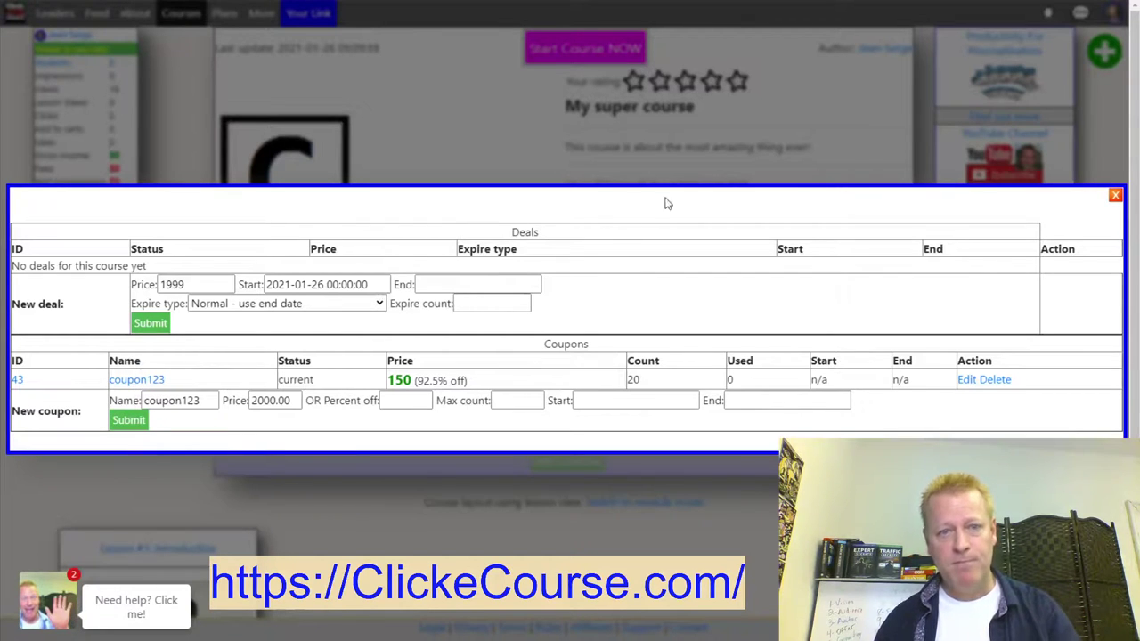
left_click(1112, 12)
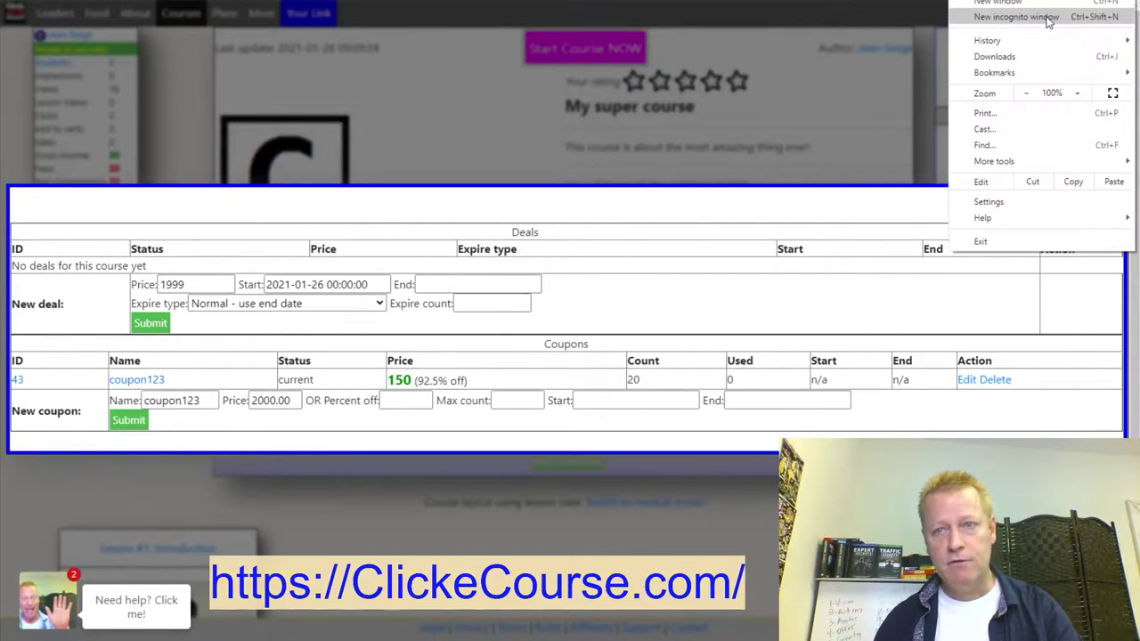
Open the coupon123 link in a private window, confirm the $150 price, then close the coupon manager.
left_click(1015, 12)
key("ctrl+v")
key("Return")
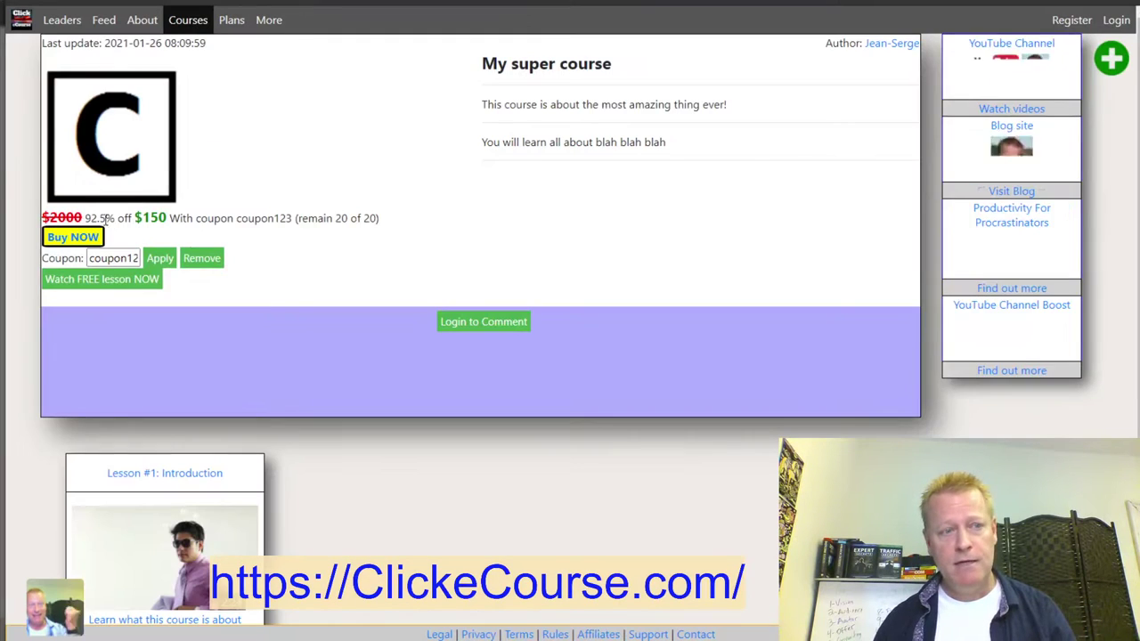
triple_click(163, 217)
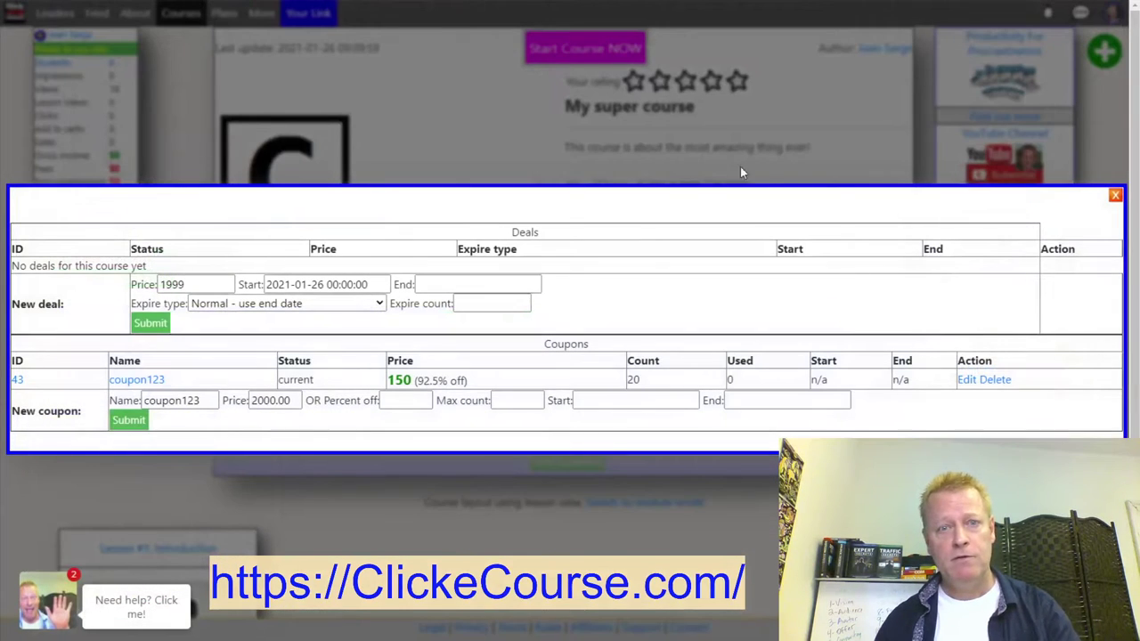
left_click(1113, 195)
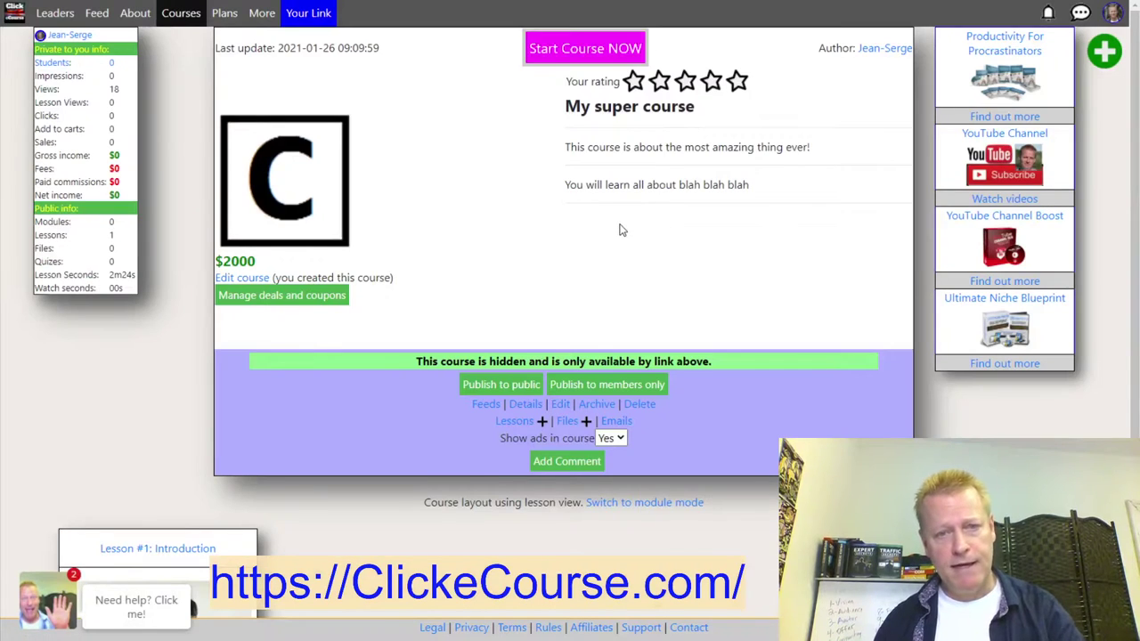
key("alt+Tab")
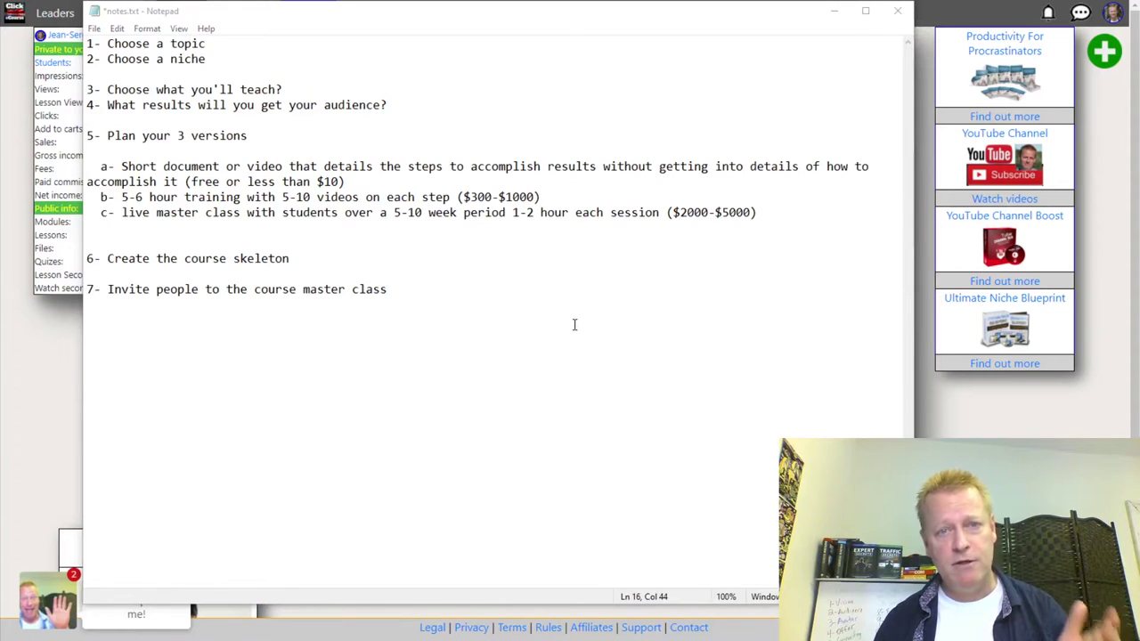
Bring the ClickeCourse page forward and scroll through the recent lesson posts on coupons and chat bots.
left_click(982, 436)
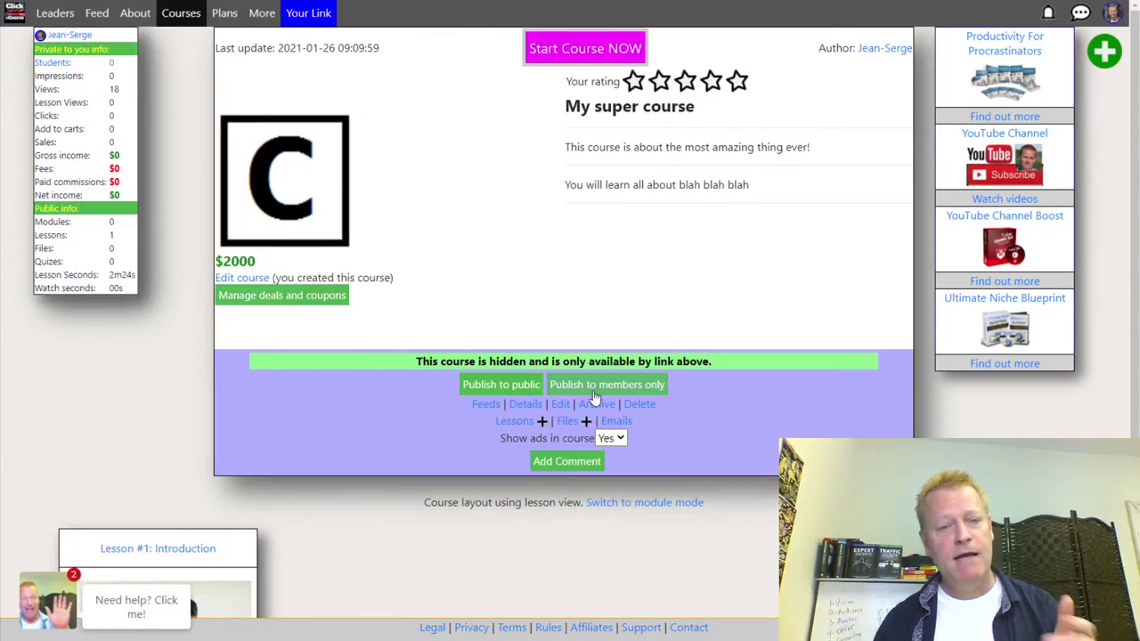
scroll(598, 389, "down", 3)
scroll(501, 305, "up", 3)
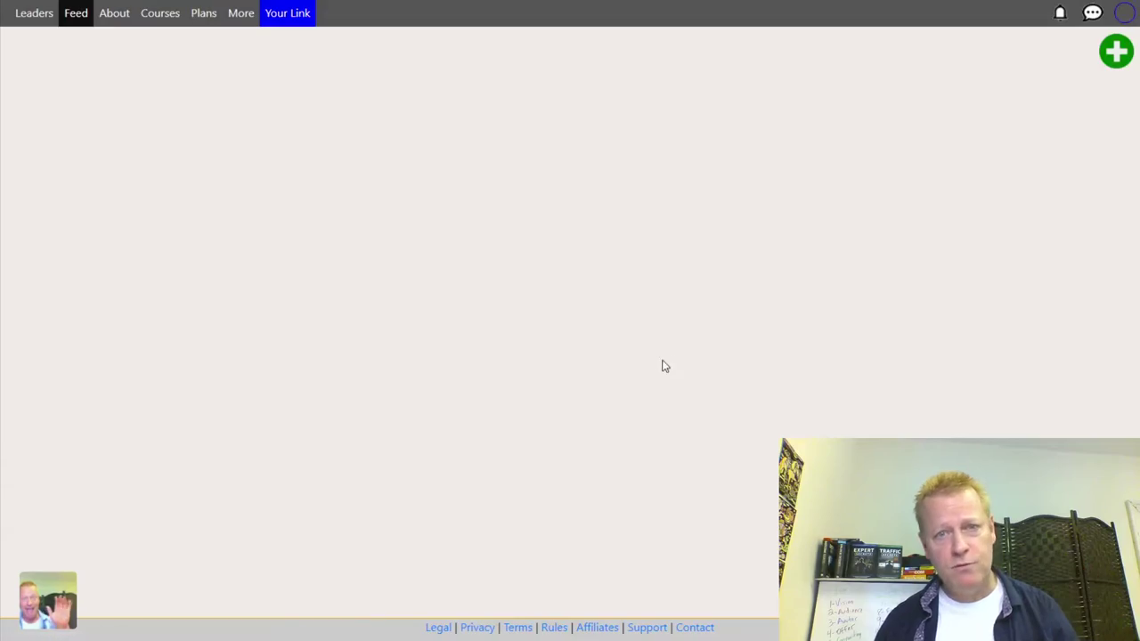
scroll(653, 363, "down", 20)
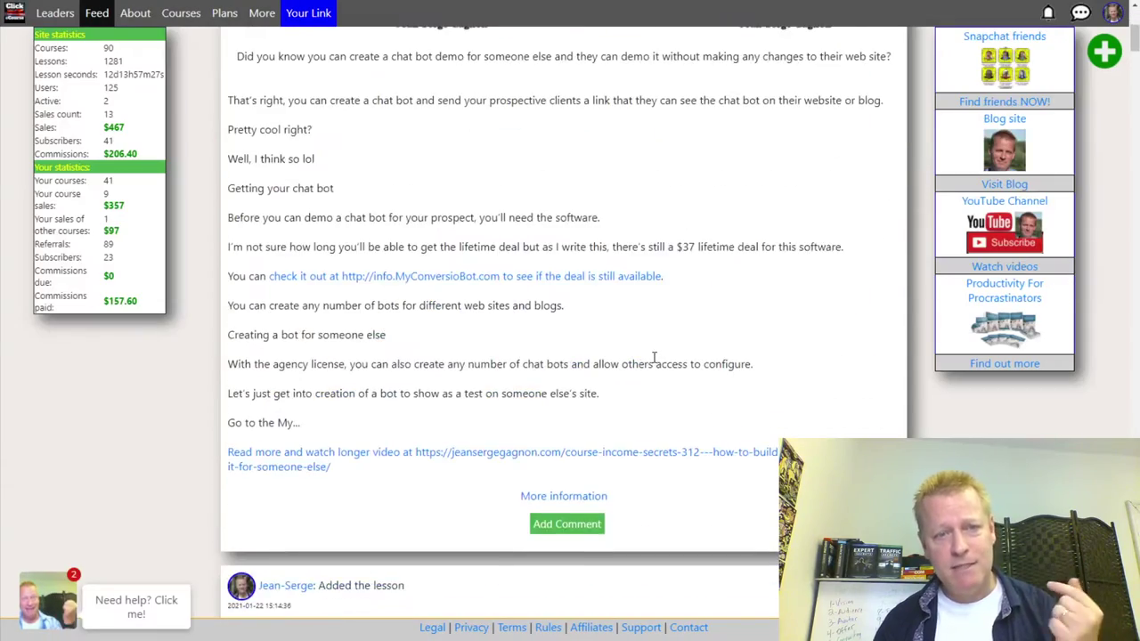
scroll(653, 357, "down", 20)
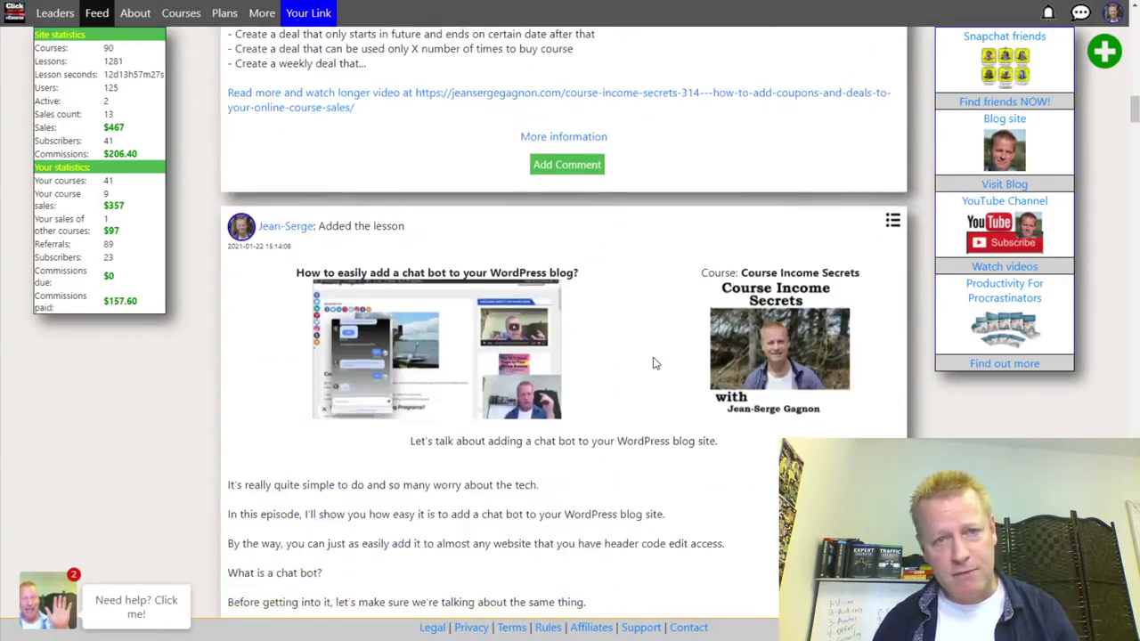
scroll(652, 363, "up", 15)
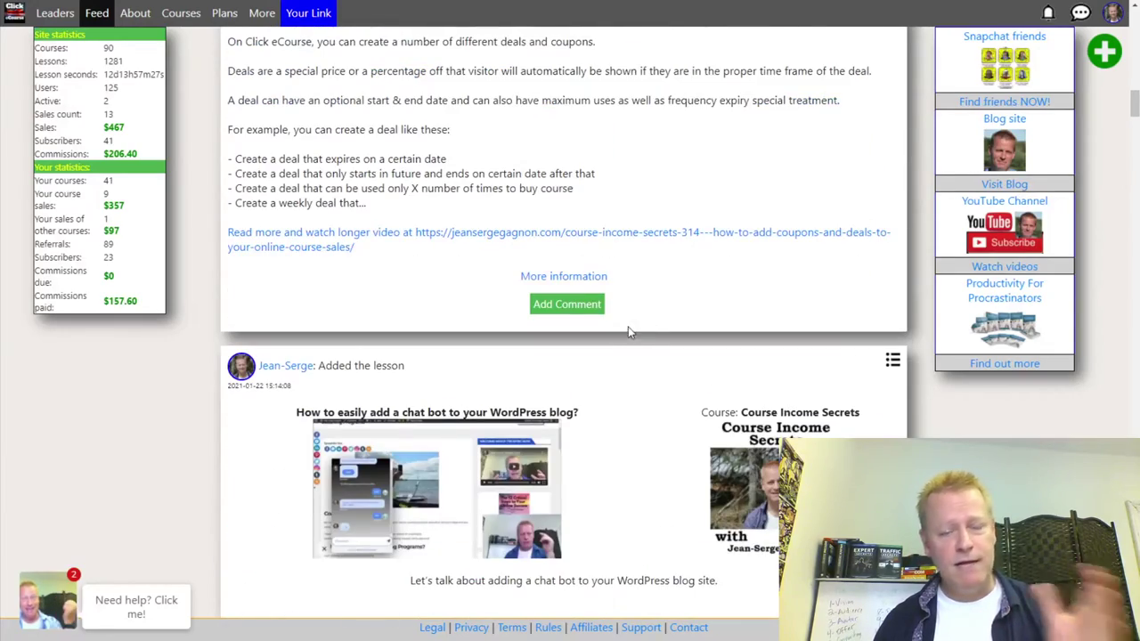
scroll(648, 322, "down", 10)
scroll(630, 330, "up", 5)
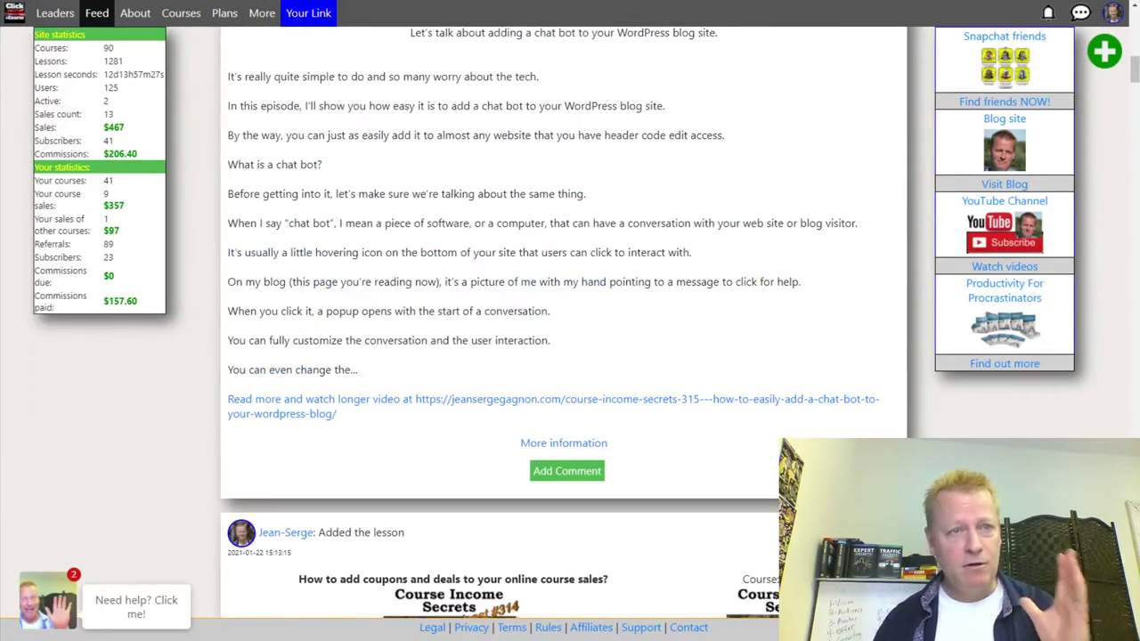